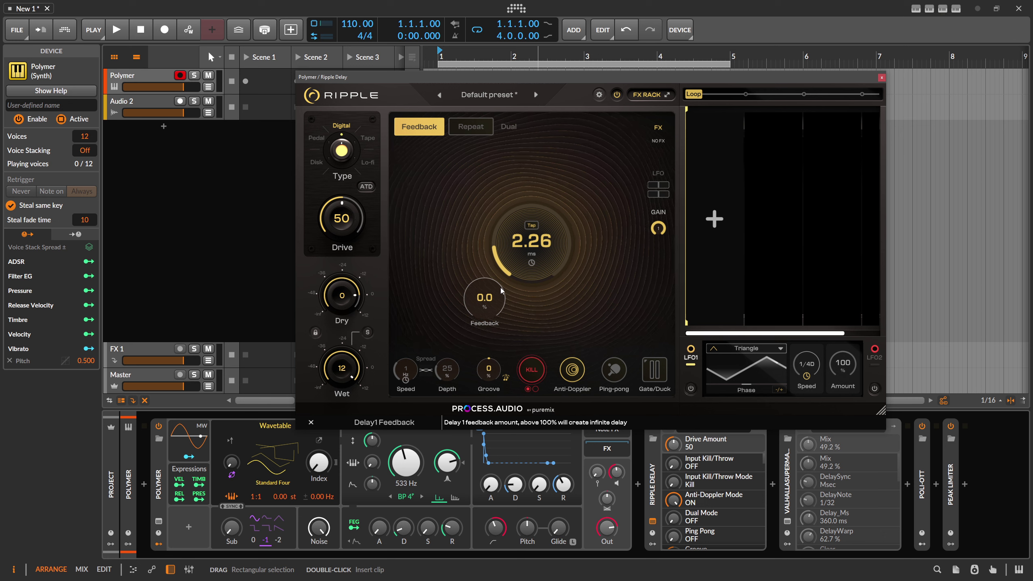
# Set the Ripple delay time to 64.1 ms and the Polymer amplitude envelope decay to 389 ms
pyautogui.doubleClick(510, 240)
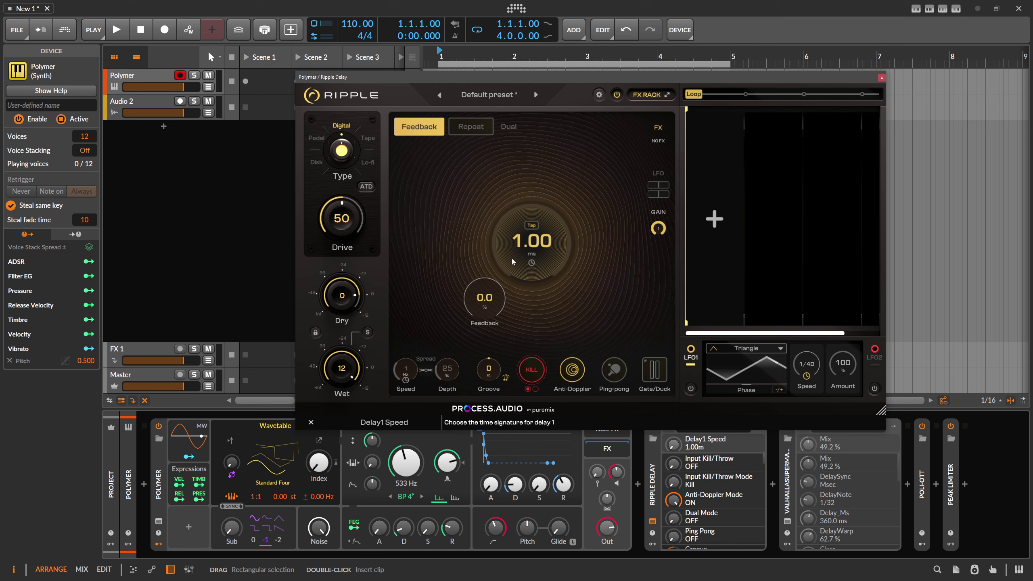
pyautogui.moveTo(520, 266); pyautogui.dragTo(518, 227)
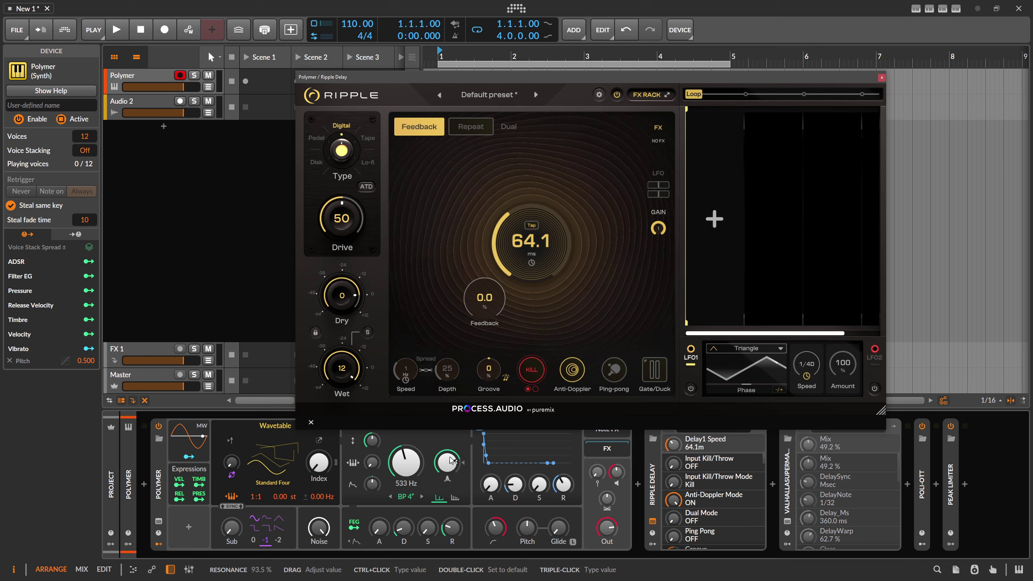
pyautogui.moveTo(488, 464); pyautogui.dragTo(494, 463)
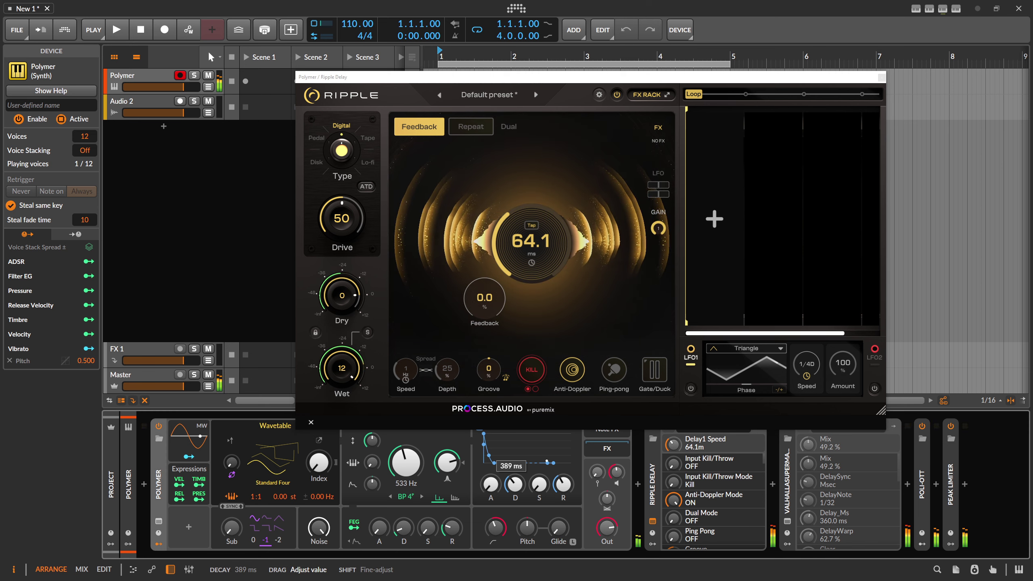
# Pull the delay's wet gain down to -inf to hear the dry synth, and undo that wet gain change
pyautogui.moveTo(342, 368); pyautogui.dragTo(489, 525)
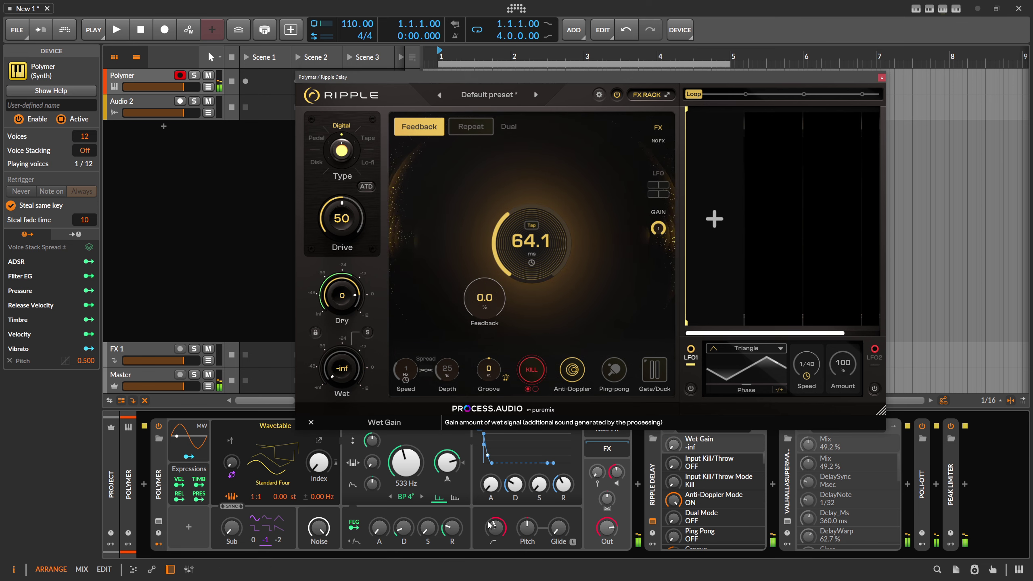
pyautogui.moveTo(513, 486); pyautogui.dragTo(508, 494)
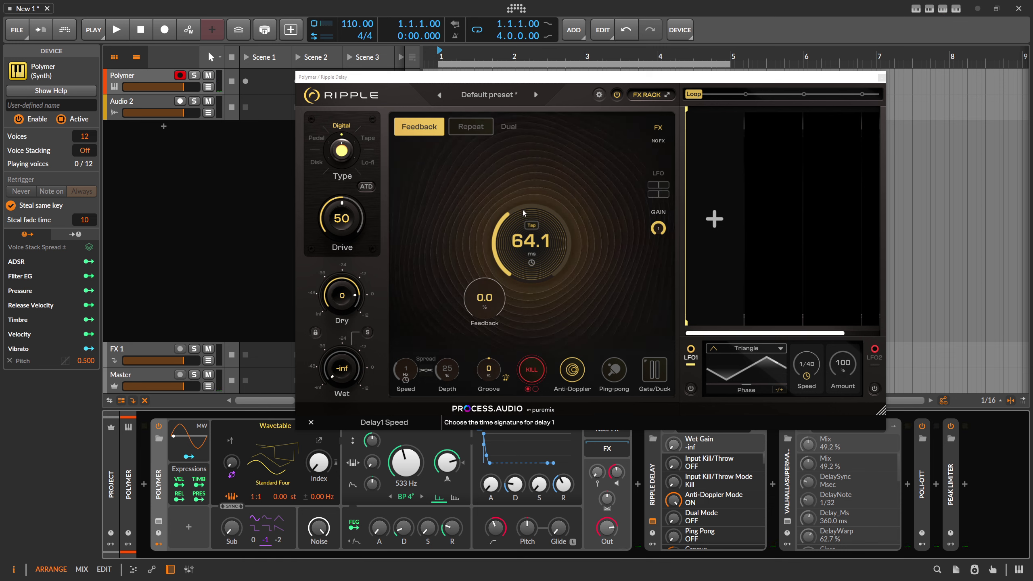
pyautogui.click(430, 245)
pyautogui.hotkey('ctrl', 'z')
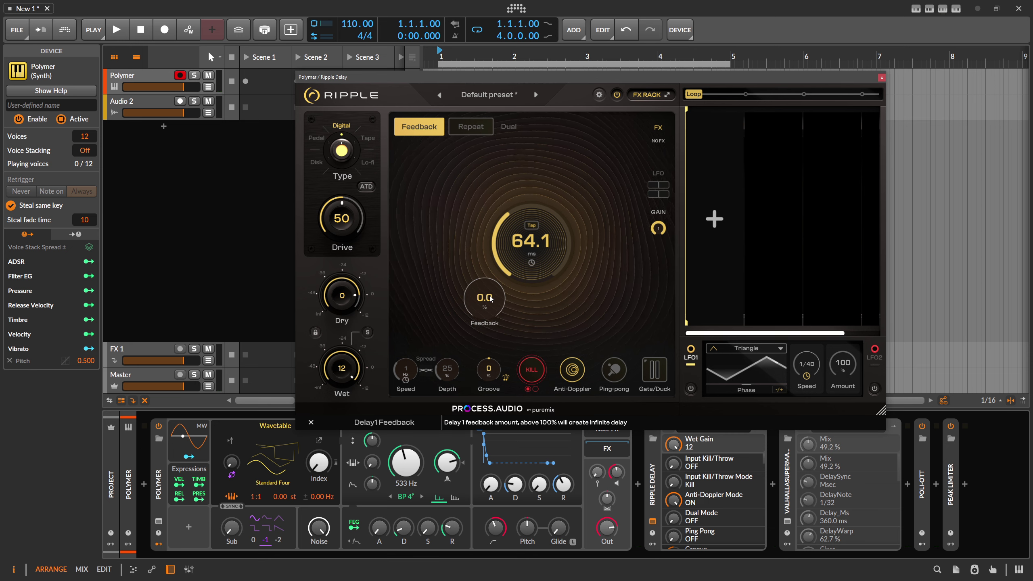
# Shorten the delay time to 1.00 ms and set the delay feedback to 95.8 %
pyautogui.moveTo(485, 300); pyautogui.dragTo(507, 251)
pyautogui.scroll(4, 490, 285)
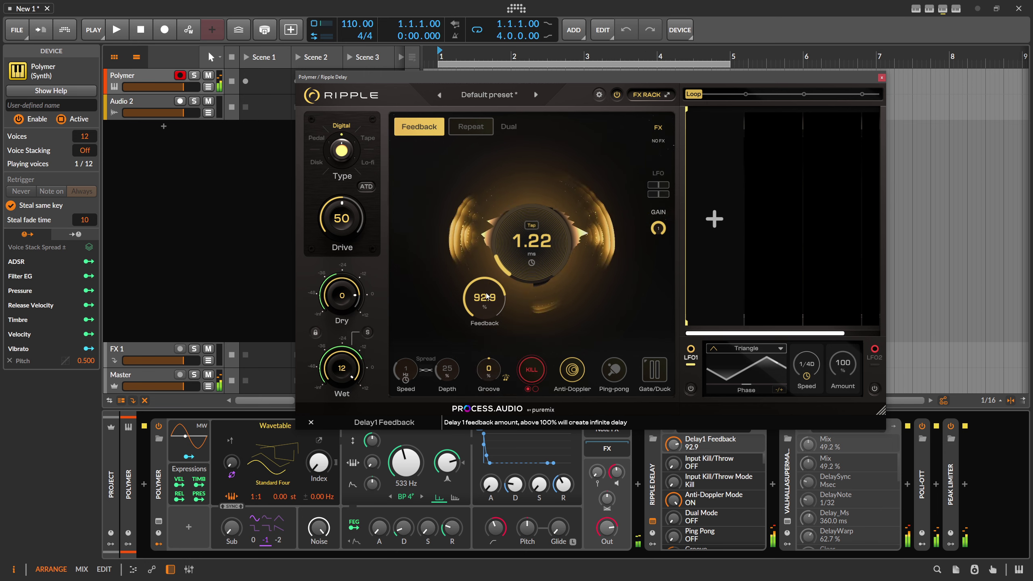
pyautogui.scroll(-4, 490, 284)
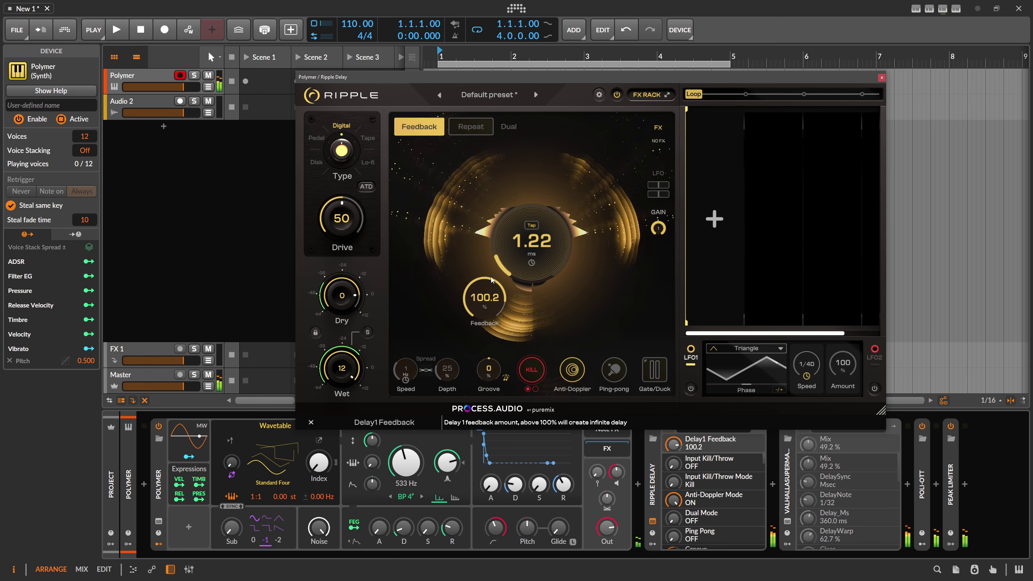
pyautogui.scroll(-2, 505, 251)
pyautogui.scroll(1, 505, 251)
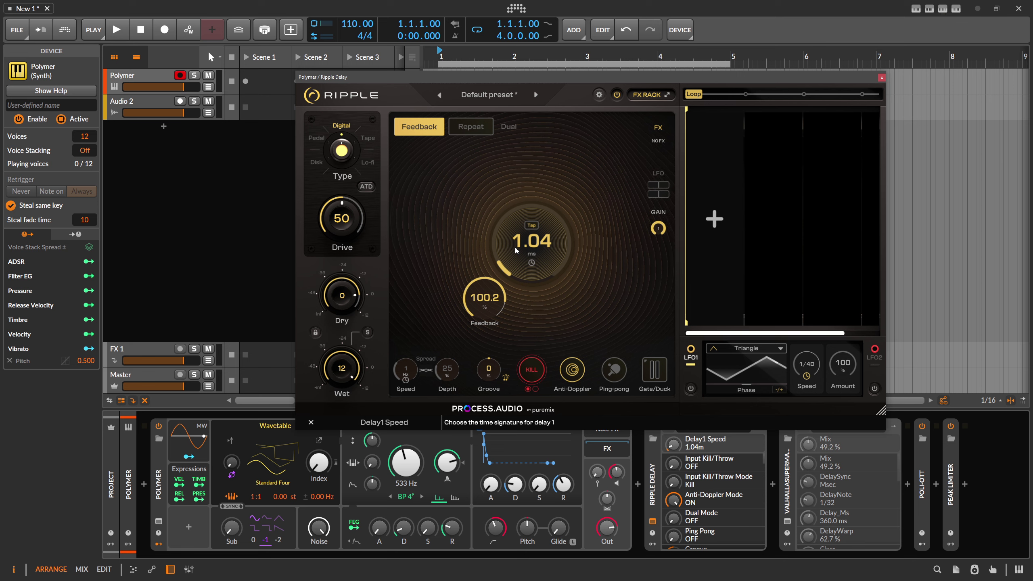
pyautogui.moveTo(515, 247)
pyautogui.mouseDown()
pyautogui.moveTo(506, 236)
pyautogui.moveTo(515, 217)
pyautogui.moveTo(515, 241)
pyautogui.mouseUp()
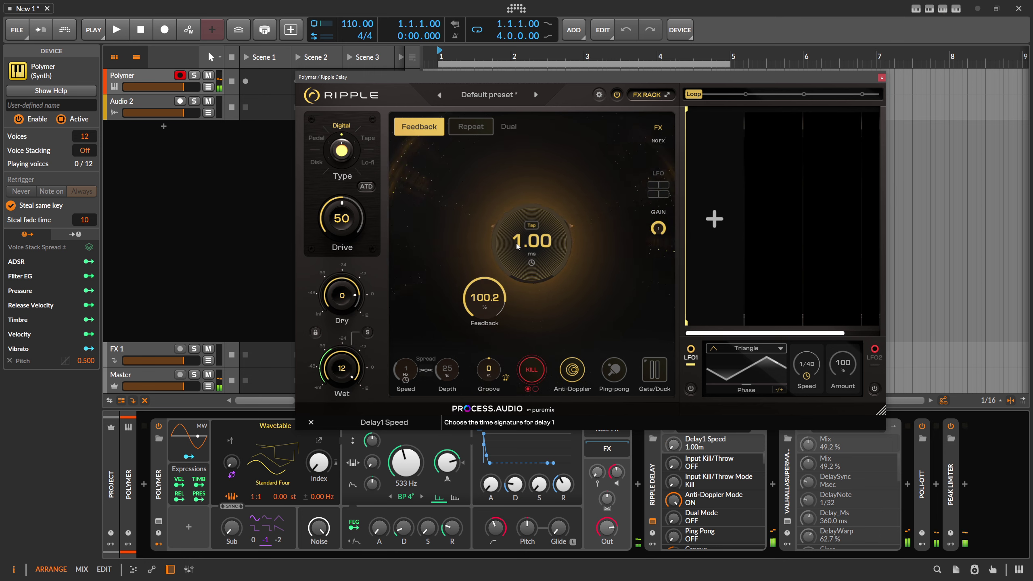
pyautogui.moveTo(483, 301); pyautogui.dragTo(483, 297)
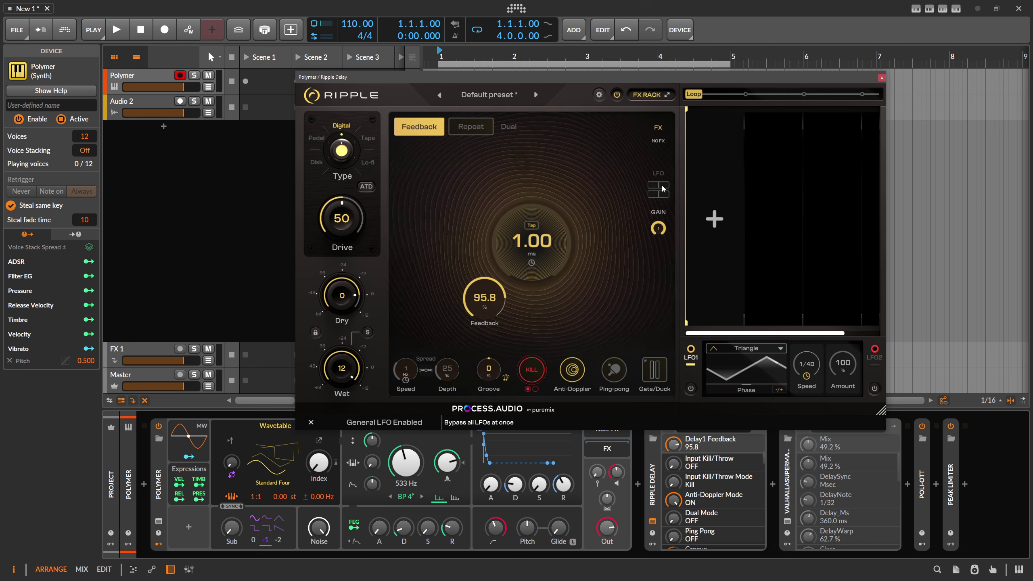
# Add a Filters module to the first slot of Ripple's FX rack
pyautogui.click(711, 220)
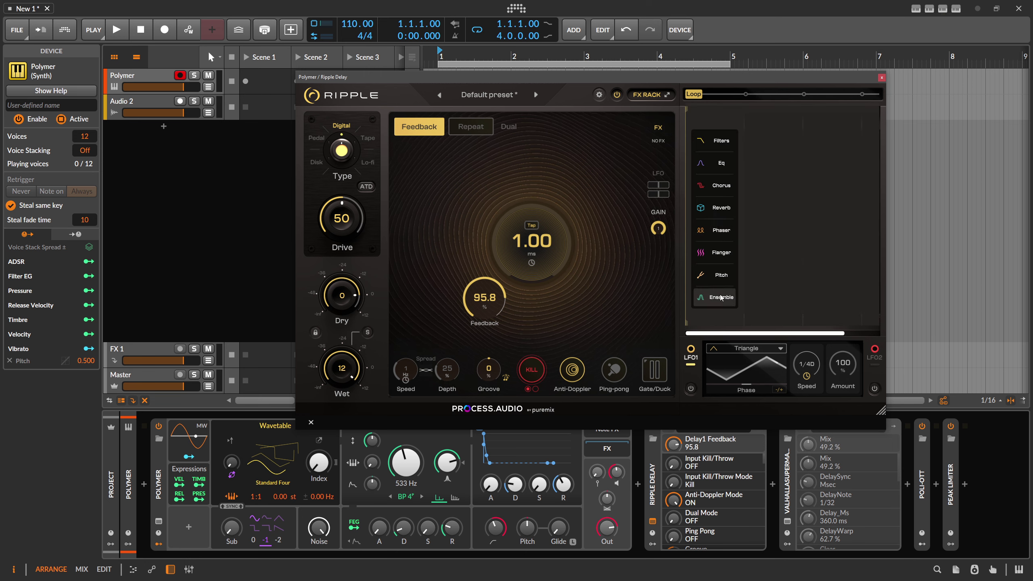
pyautogui.click(722, 171)
pyautogui.click(727, 126)
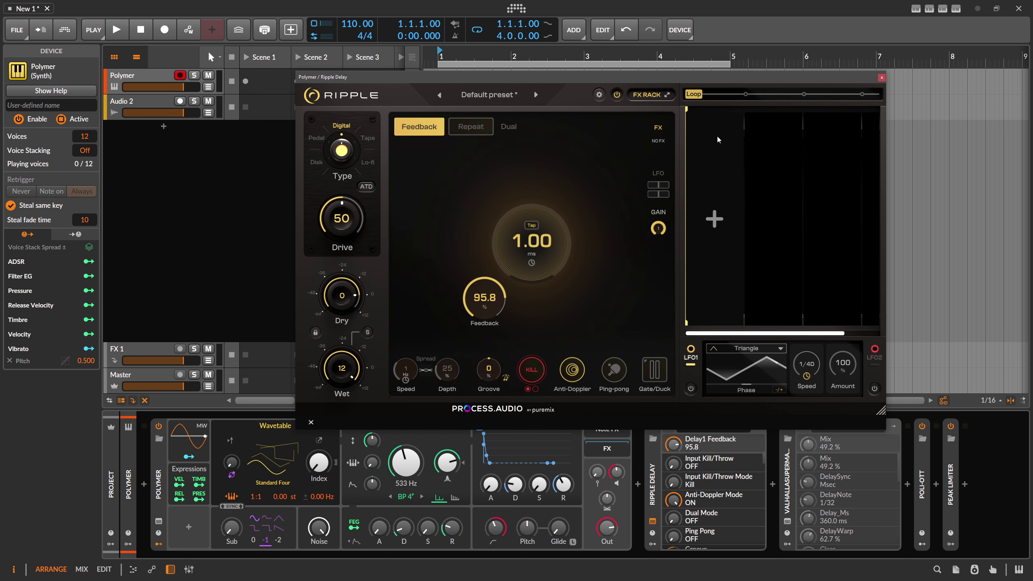
pyautogui.click(714, 220)
pyautogui.click(720, 141)
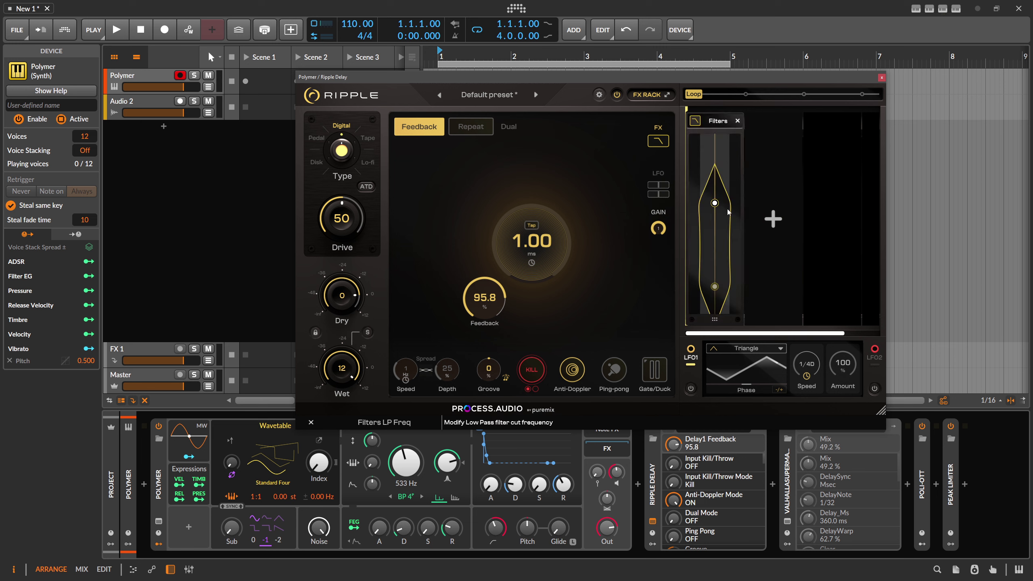
# Set the low-pass cutoff to 4.07 kHz and move the Loop marker behind the Filters module so it sits inside the feedback loop
pyautogui.moveTo(715, 202); pyautogui.dragTo(717, 225)
pyautogui.moveTo(715, 189); pyautogui.dragTo(718, 175)
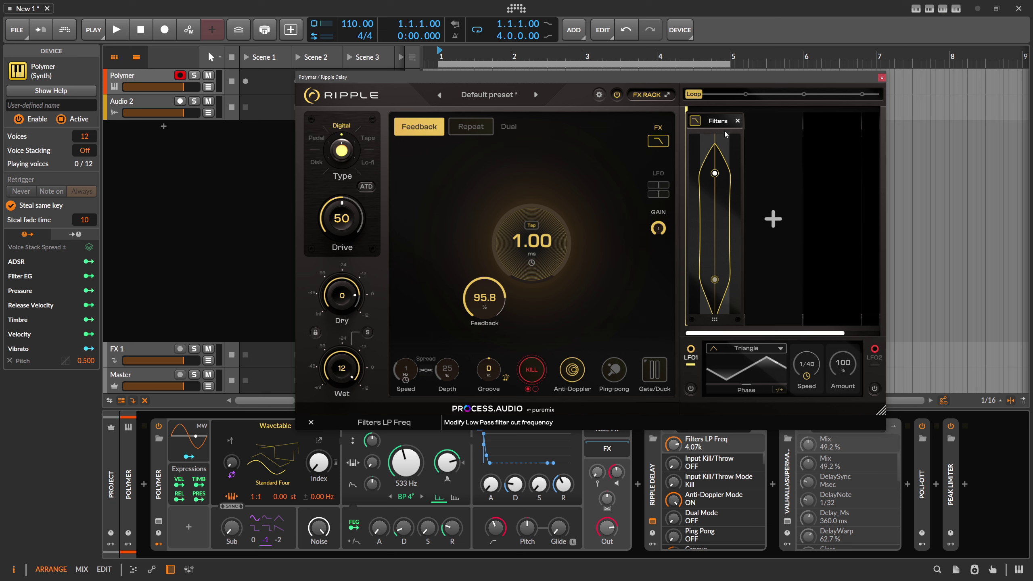
pyautogui.moveTo(700, 96); pyautogui.dragTo(737, 95)
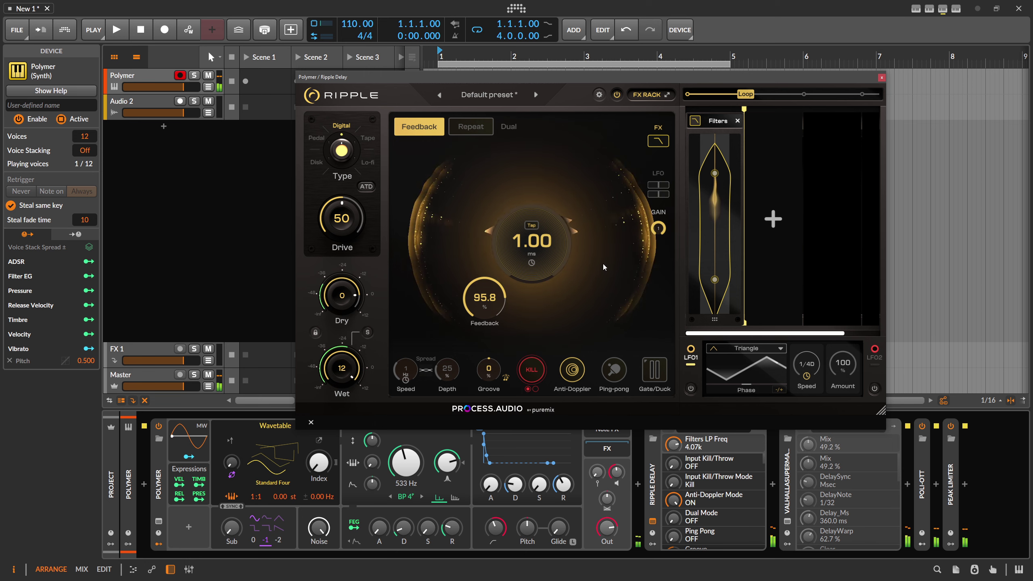
# Lower the low-pass cutoff to 769 Hz and raise the delay feedback to 104.1 %
pyautogui.moveTo(485, 299); pyautogui.dragTo(484, 287)
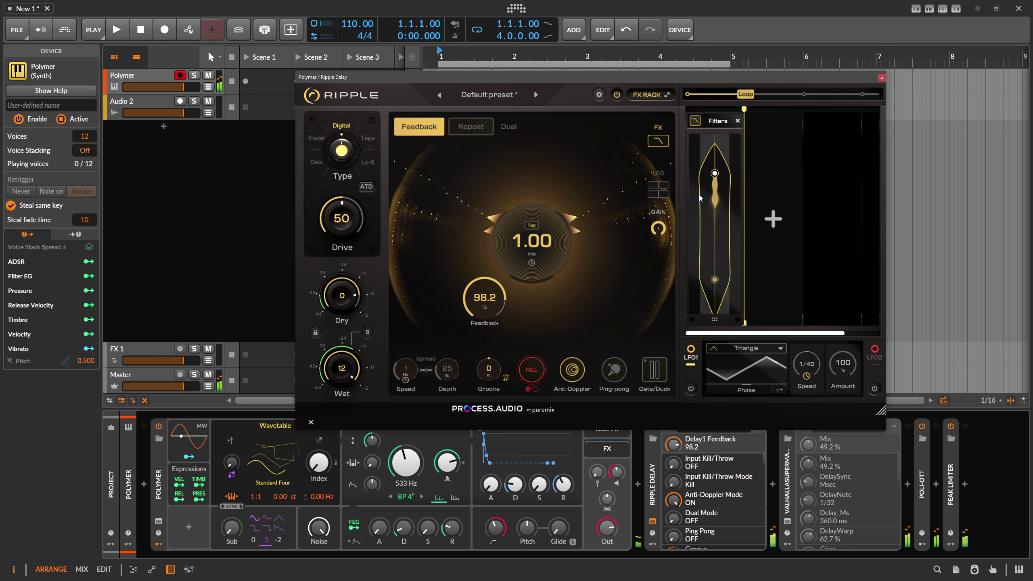
pyautogui.moveTo(715, 174); pyautogui.dragTo(712, 217)
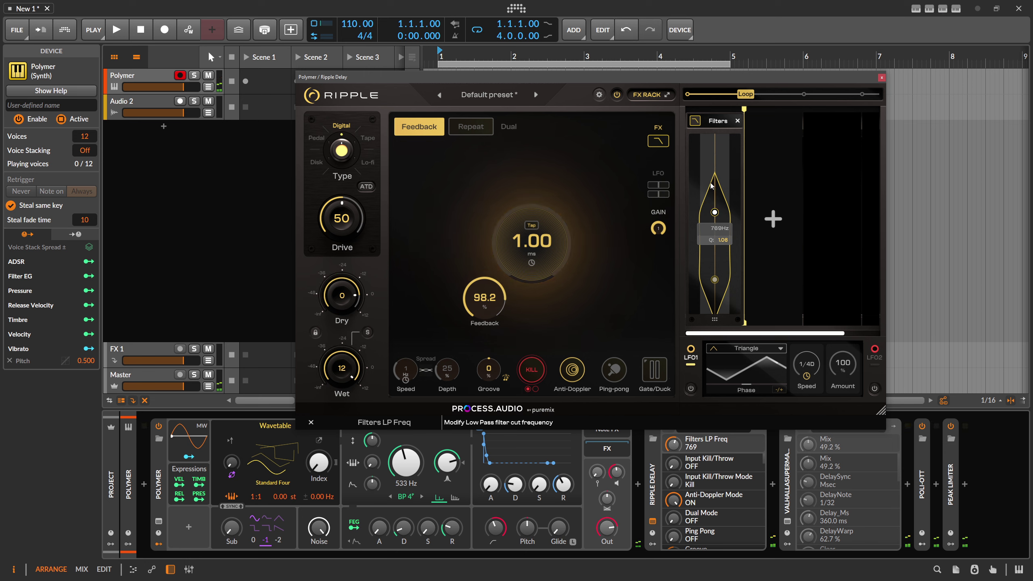
pyautogui.moveTo(485, 303); pyautogui.dragTo(490, 288)
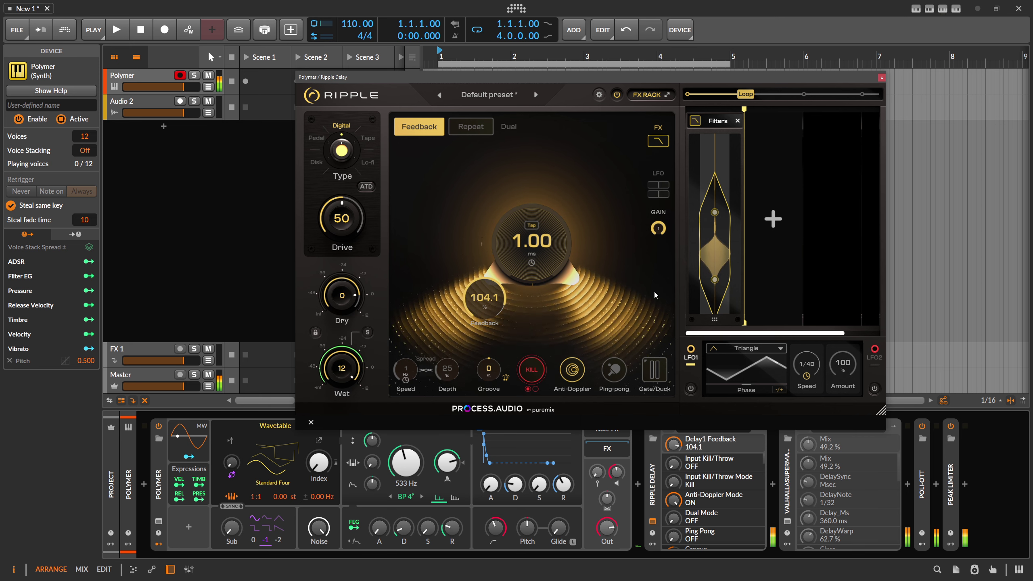
# Fine-tune the loop filters with a 52.2 Hz high-pass and a slightly higher low-pass cutoff, and set the feedback to 103.1 %
pyautogui.moveTo(715, 279); pyautogui.dragTo(715, 276)
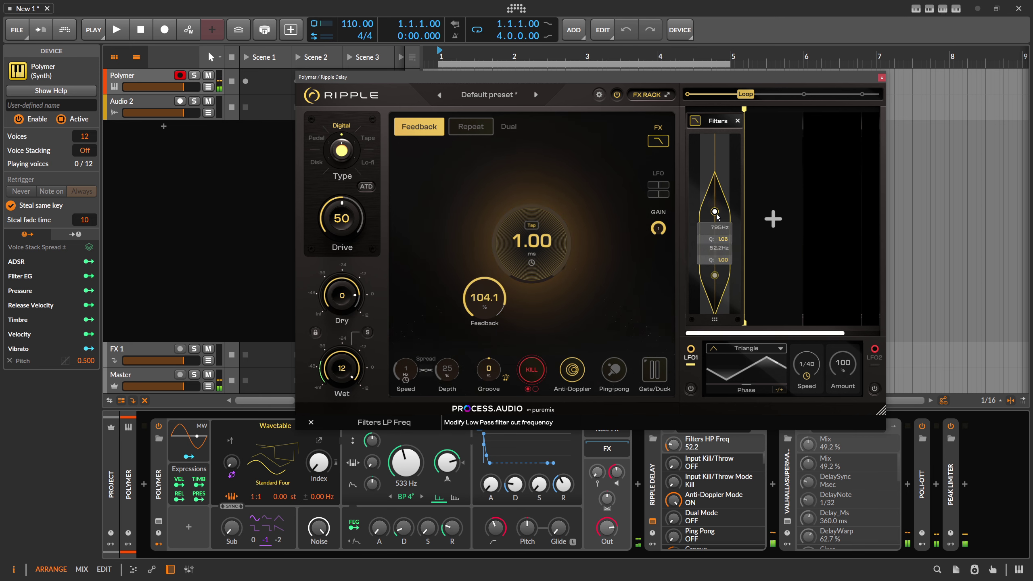
pyautogui.moveTo(715, 213); pyautogui.dragTo(712, 208)
pyautogui.moveTo(475, 303); pyautogui.dragTo(475, 304)
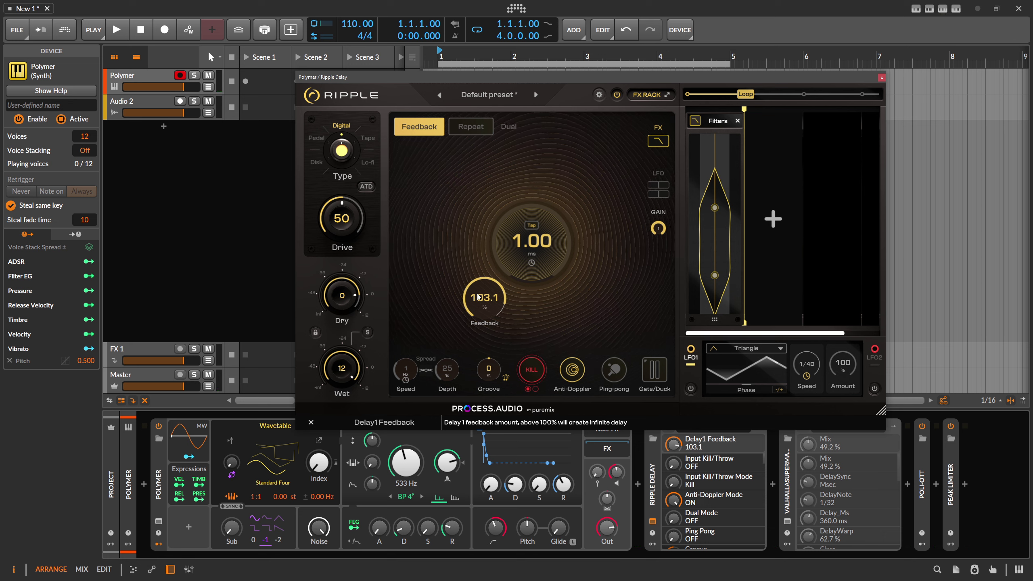
# Try a feedback of 105.5 %, return it to 103.1 %, and raise the low-pass cutoff and the high-pass cutoff to about 98 Hz
pyautogui.scroll(3, 485, 300)
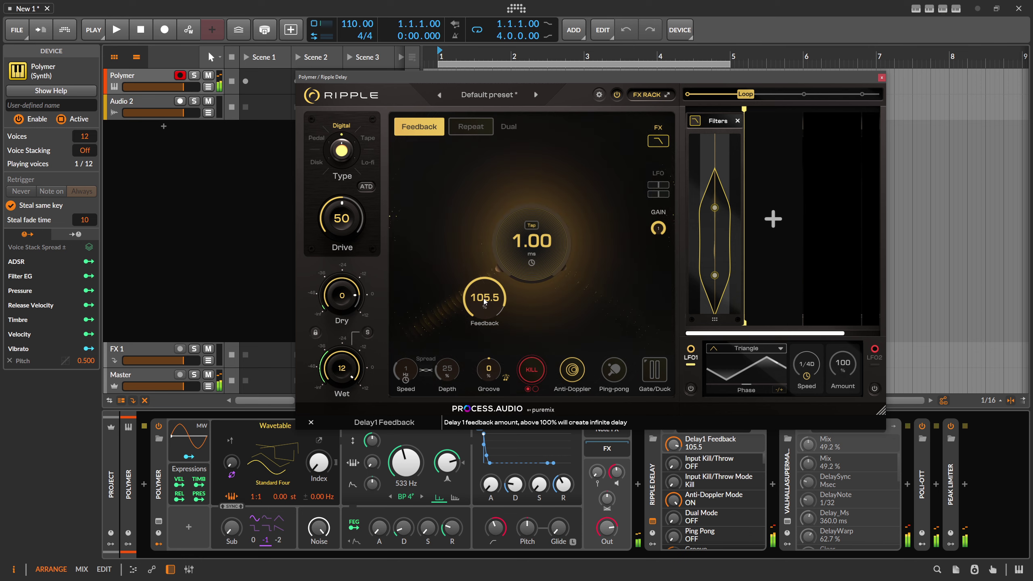
pyautogui.scroll(-3, 485, 300)
pyautogui.moveTo(716, 223); pyautogui.dragTo(716, 202)
pyautogui.moveTo(715, 276); pyautogui.dragTo(715, 261)
# Set the delay time to 2.24 ms and reduce the feedback to 17.6 %
pyautogui.scroll(3, 515, 241)
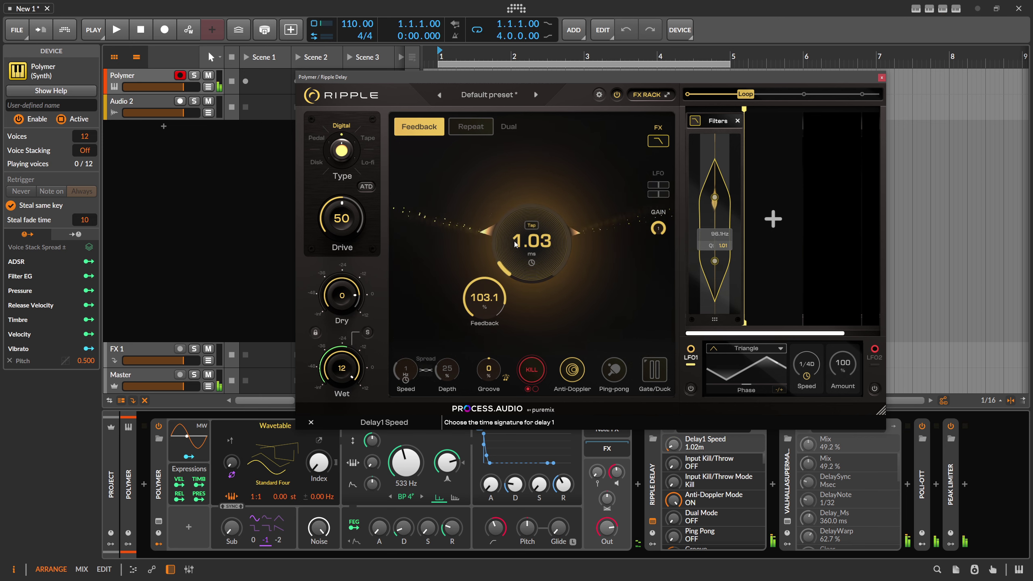
pyautogui.moveTo(516, 242)
pyautogui.mouseDown()
pyautogui.moveTo(525, 199)
pyautogui.moveTo(515, 233)
pyautogui.mouseUp()
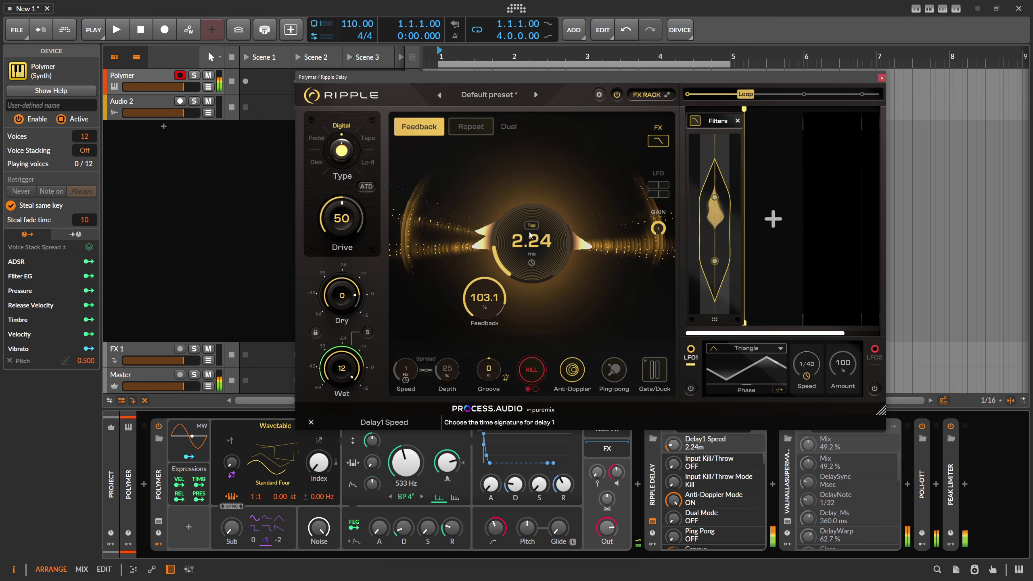
pyautogui.moveTo(484, 298); pyautogui.dragTo(484, 334)
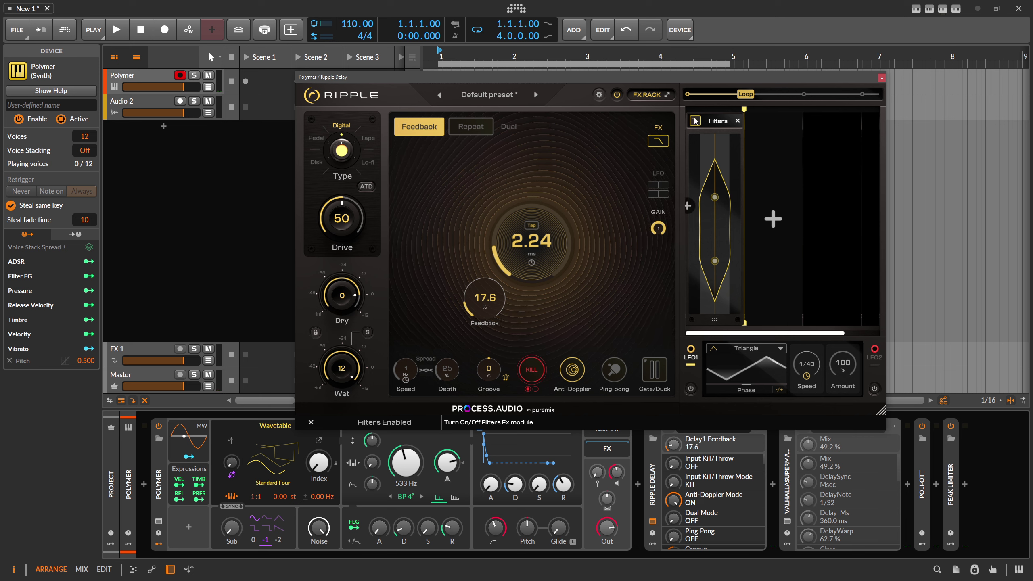
# Add a Phaser module with its amount at 0 inside the feedback loop and place it ahead of the Filters module
pyautogui.click(774, 218)
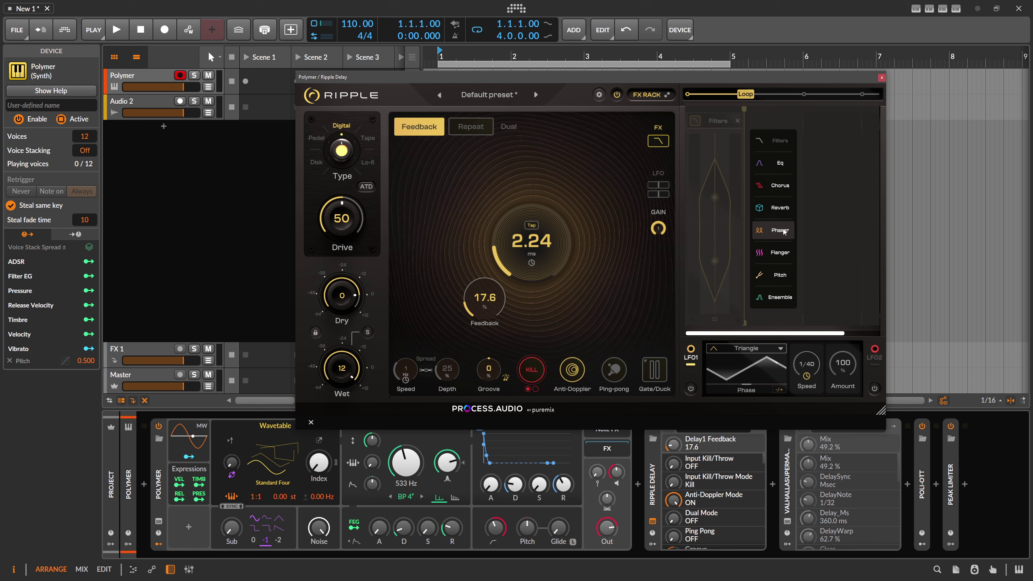
pyautogui.click(776, 184)
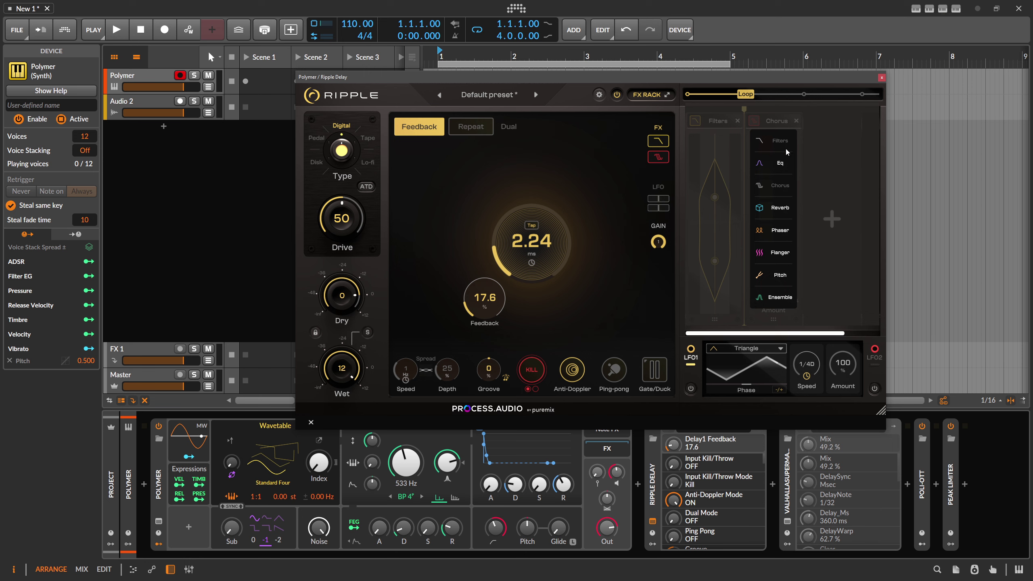
pyautogui.click(784, 230)
pyautogui.click(773, 287)
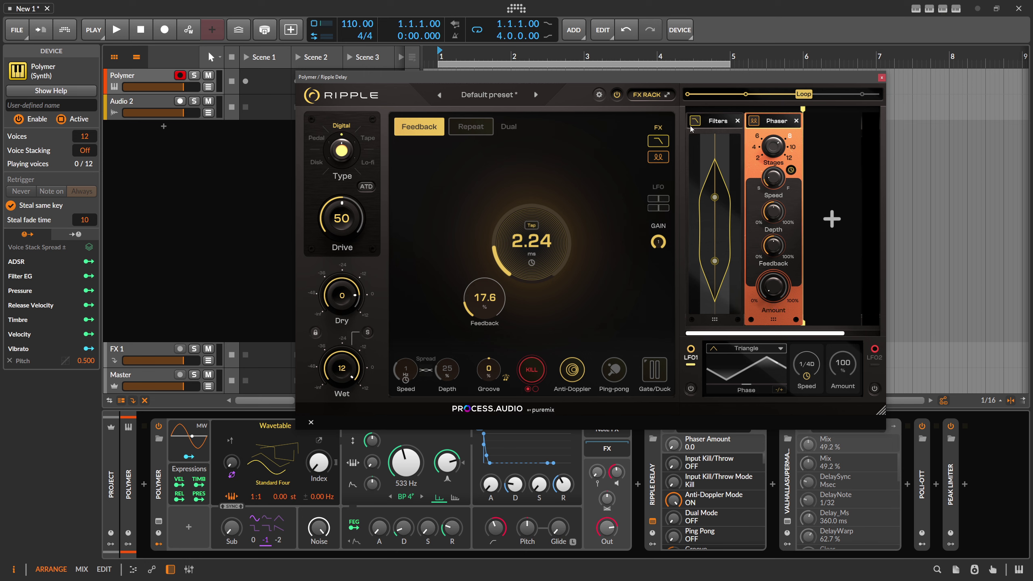
pyautogui.moveTo(766, 321); pyautogui.dragTo(716, 320)
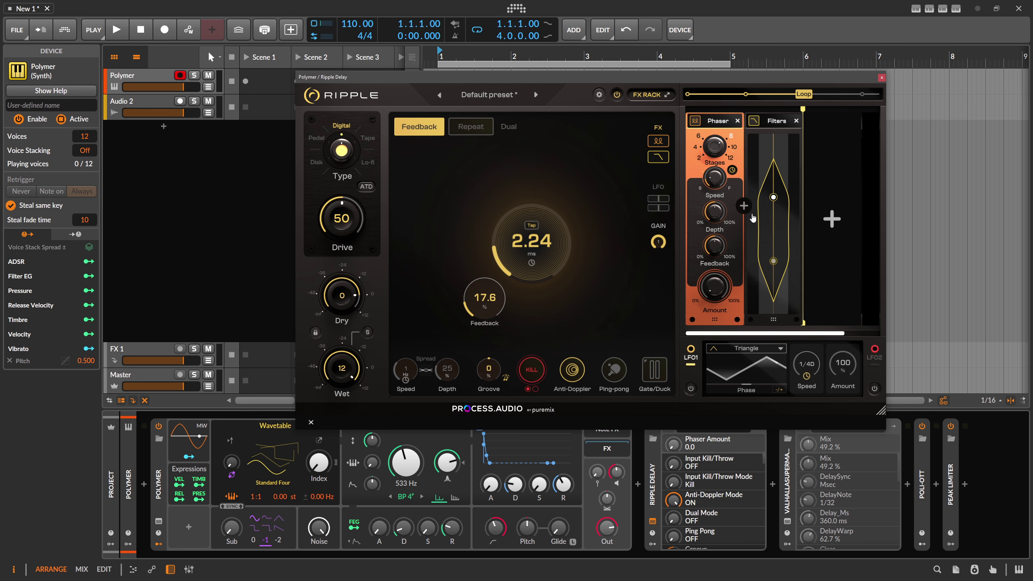
# Turn up the Phaser amount and raise the delay feedback to 63.0 %
pyautogui.moveTo(495, 299); pyautogui.dragTo(496, 295)
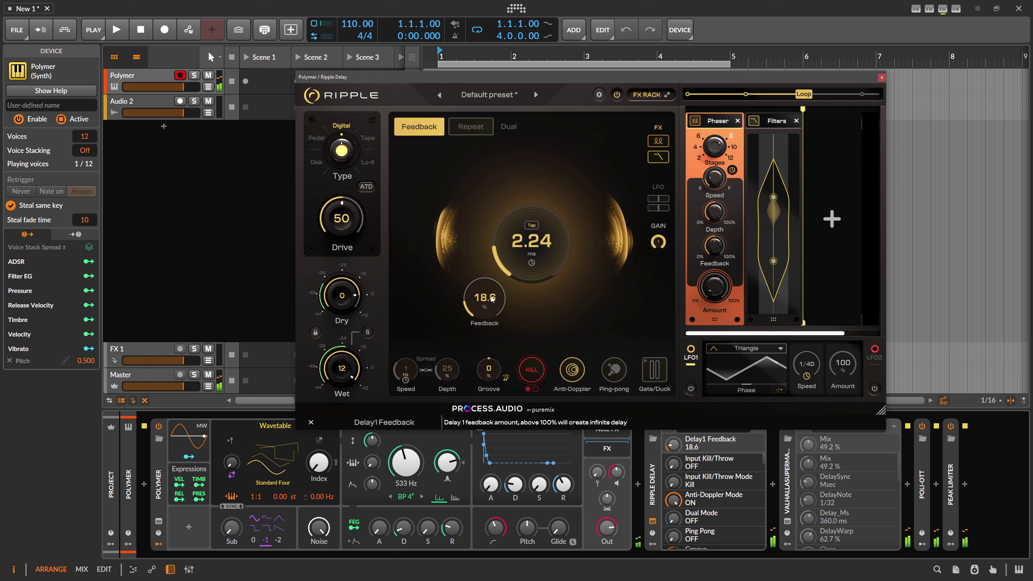
pyautogui.moveTo(715, 287); pyautogui.dragTo(735, 248)
pyautogui.moveTo(485, 298); pyautogui.dragTo(505, 258)
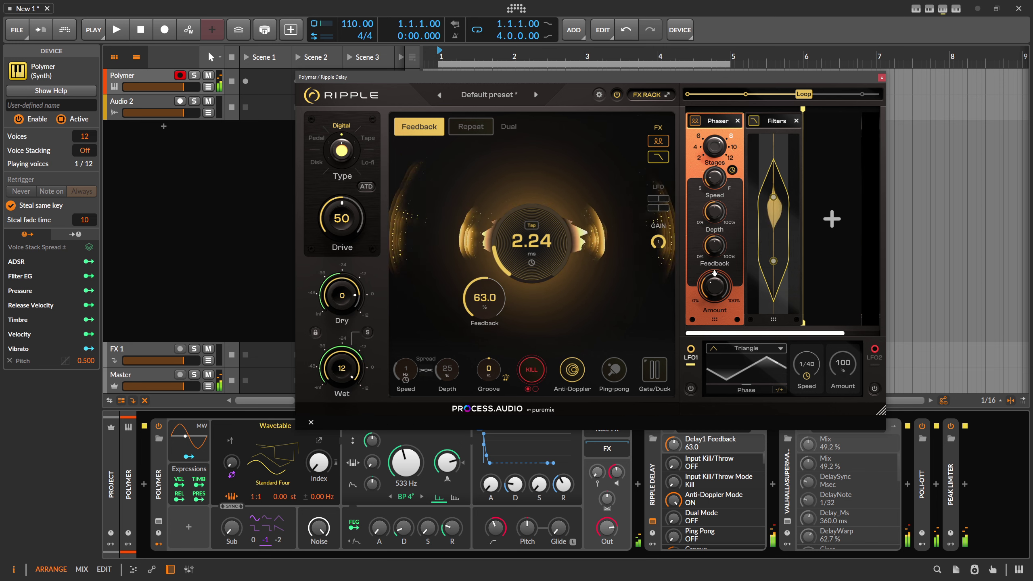
# Readjust the Phaser amount with the feedback at 78.6 %, and reset the delay time to 1.00 ms
pyautogui.moveTo(715, 287); pyautogui.dragTo(723, 281)
pyautogui.moveTo(502, 300); pyautogui.dragTo(519, 254)
pyautogui.doubleClick(519, 254)
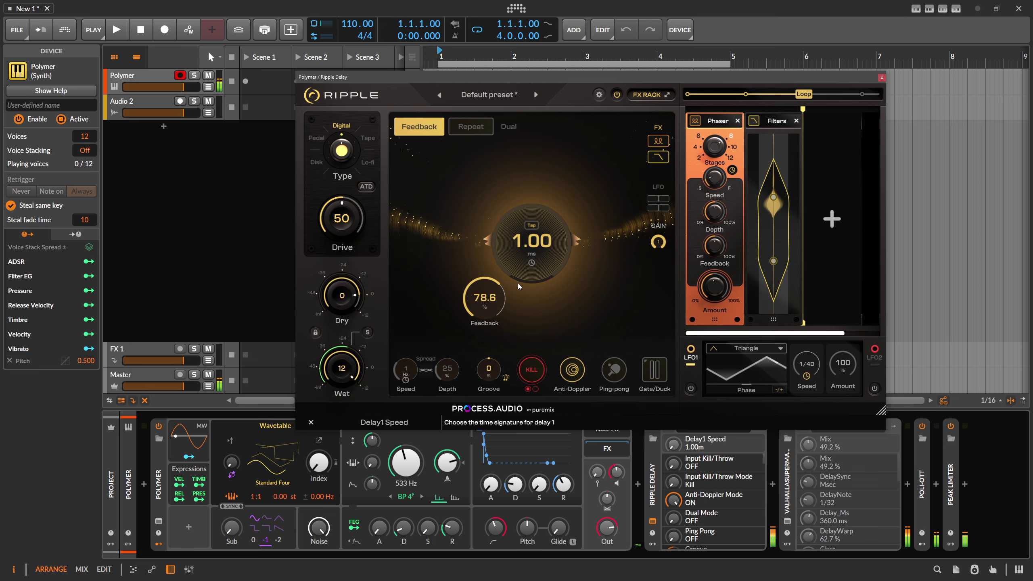
# Expand and collapse the Peak Limiter to check it, and bring the delay feedback to 79.1 %
pyautogui.doubleClick(485, 299)
pyautogui.click(952, 484)
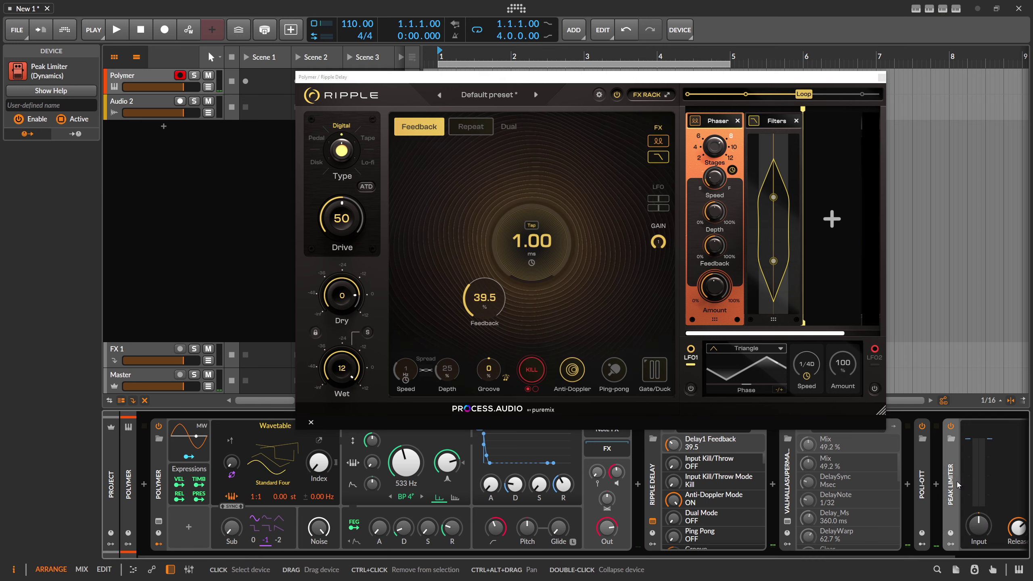
pyautogui.click(949, 477)
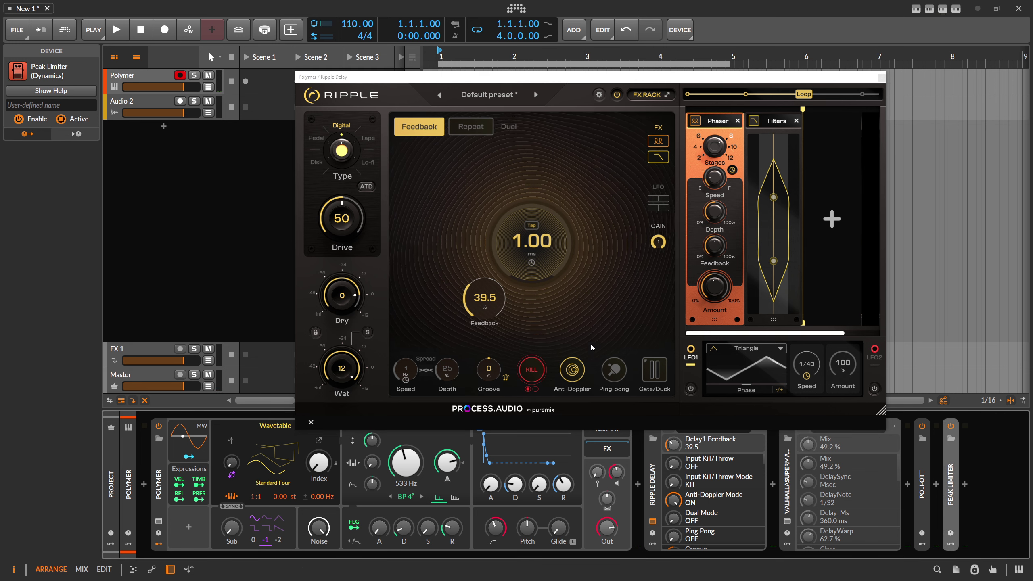
pyautogui.moveTo(501, 305); pyautogui.dragTo(506, 272)
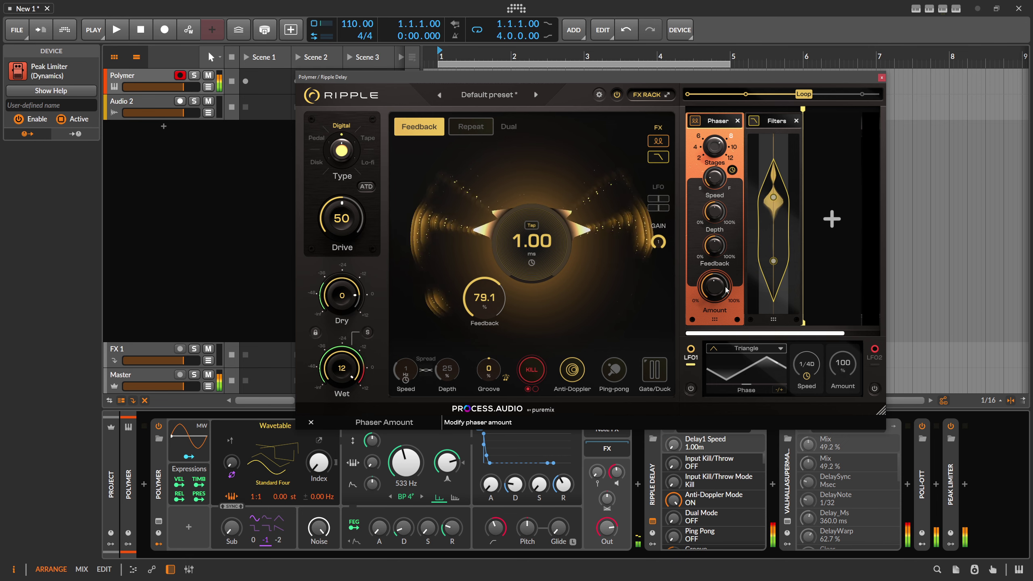
# Lower the Phaser amount to 5 %, set its stages to 6, and raise the delay feedback to 104.5 %
pyautogui.moveTo(723, 315); pyautogui.dragTo(721, 329)
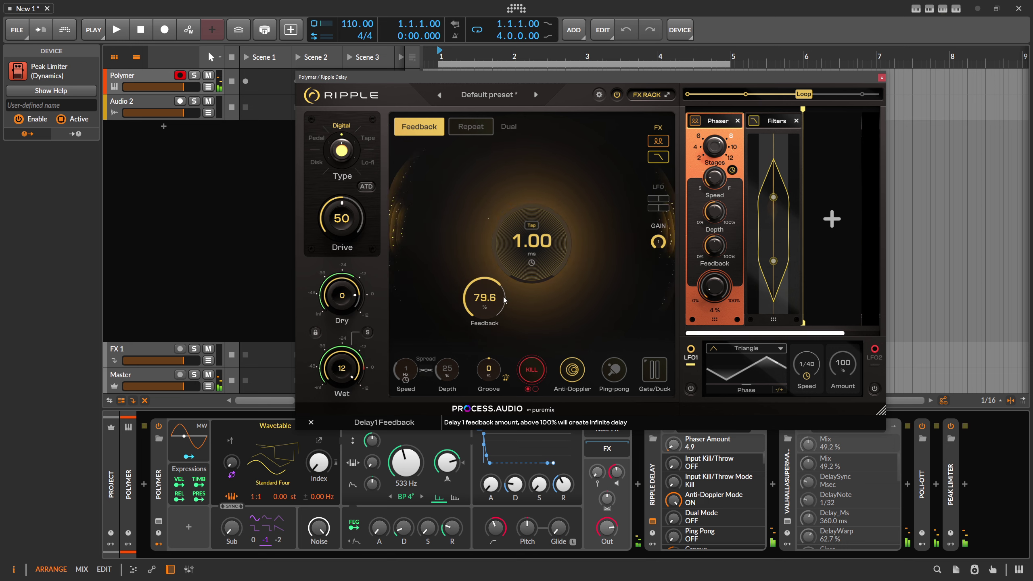
pyautogui.moveTo(505, 299); pyautogui.dragTo(509, 276)
pyautogui.moveTo(717, 287); pyautogui.dragTo(717, 290)
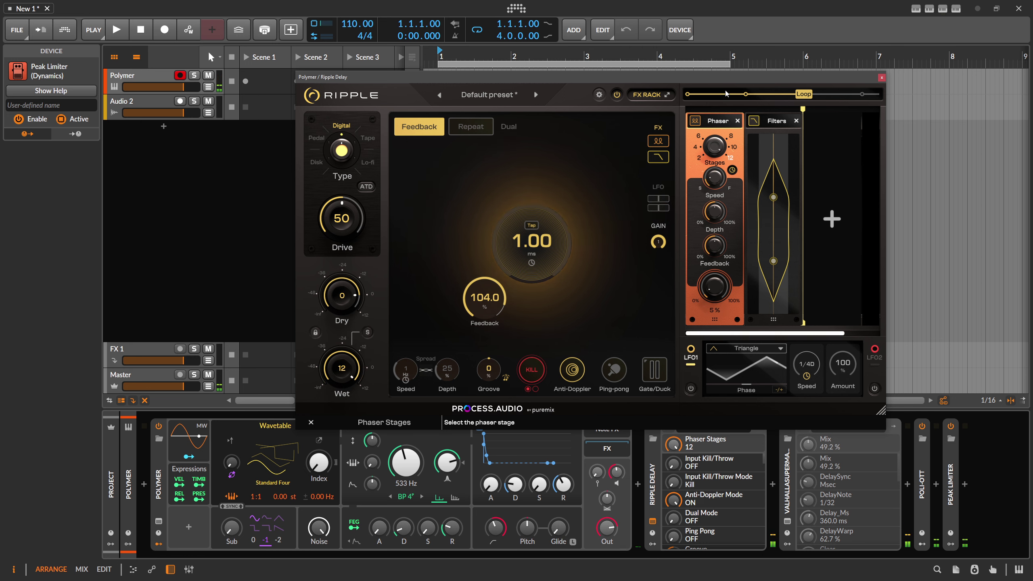
pyautogui.moveTo(715, 146); pyautogui.dragTo(711, 239)
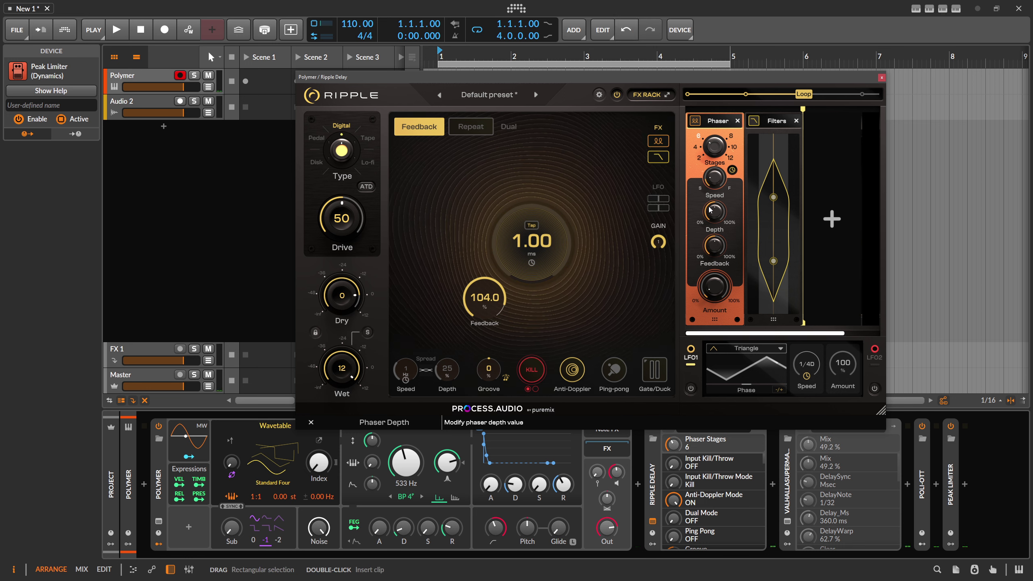
pyautogui.moveTo(496, 303); pyautogui.dragTo(496, 309)
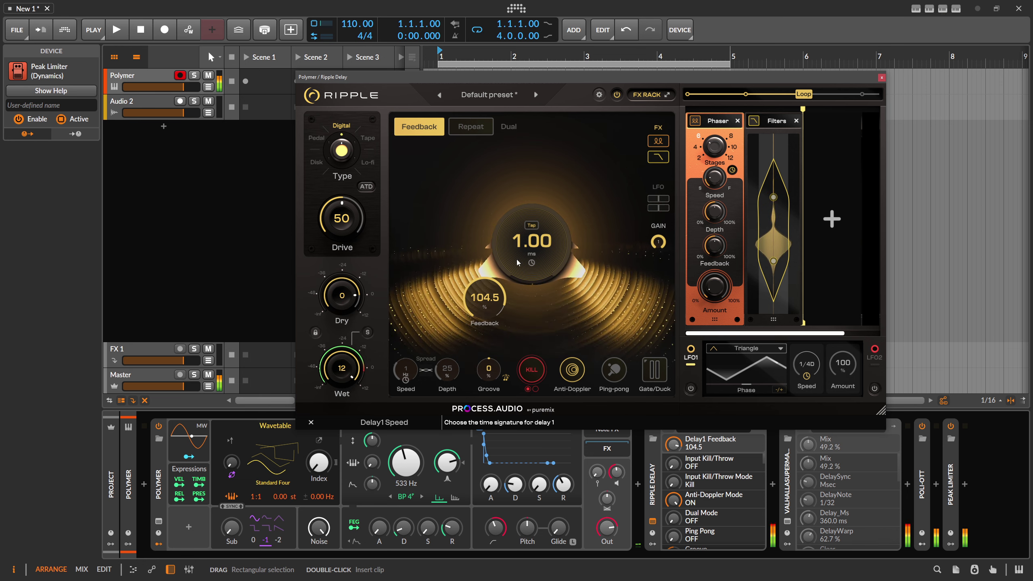
# Replace the Phaser with an Ensemble module placed ahead of Filters, lowering the delay feedback to 37.5 %
pyautogui.click(737, 121)
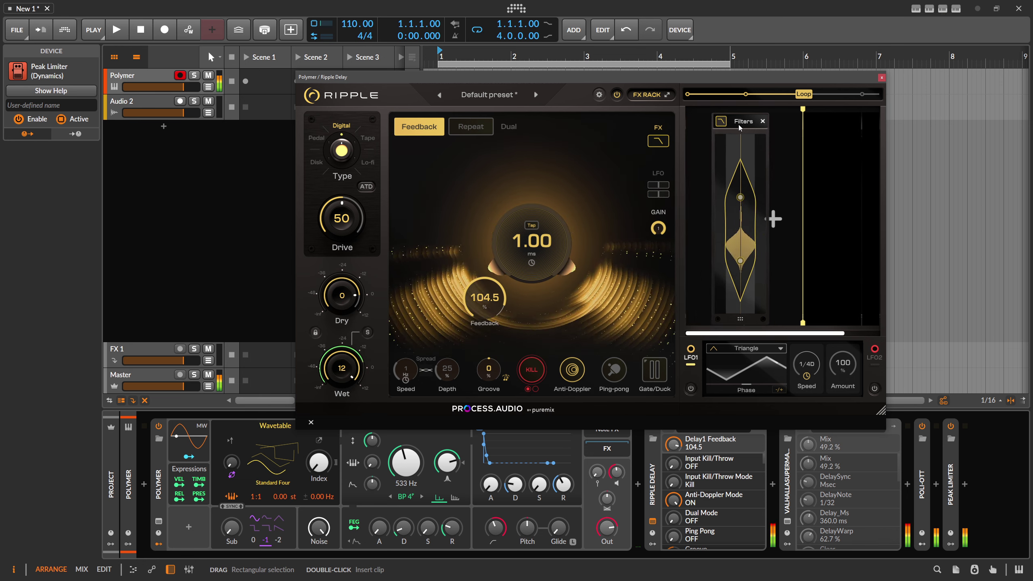
pyautogui.click(773, 220)
pyautogui.moveTo(519, 300); pyautogui.dragTo(496, 351)
pyautogui.click(780, 297)
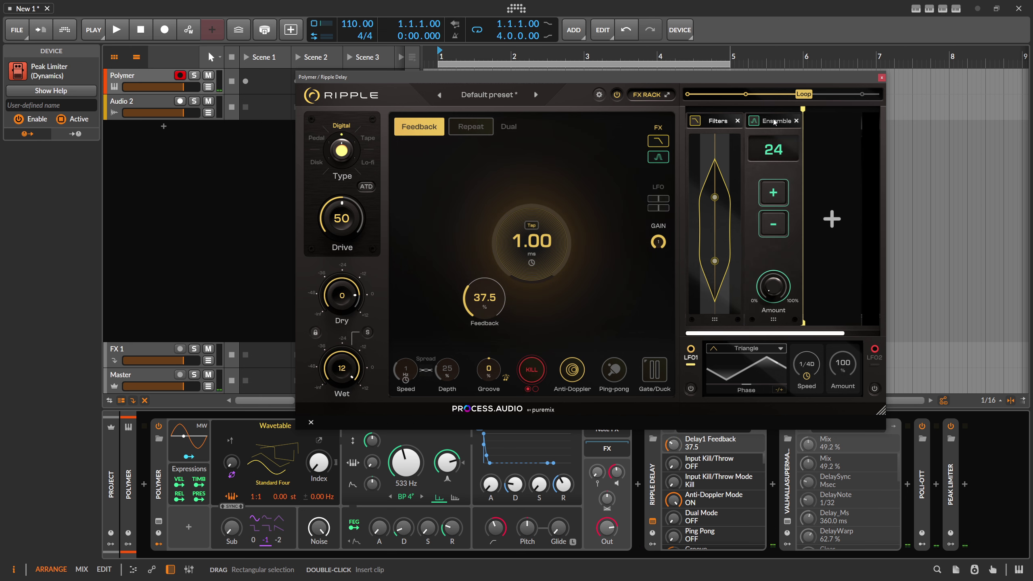
pyautogui.moveTo(776, 319); pyautogui.dragTo(716, 319)
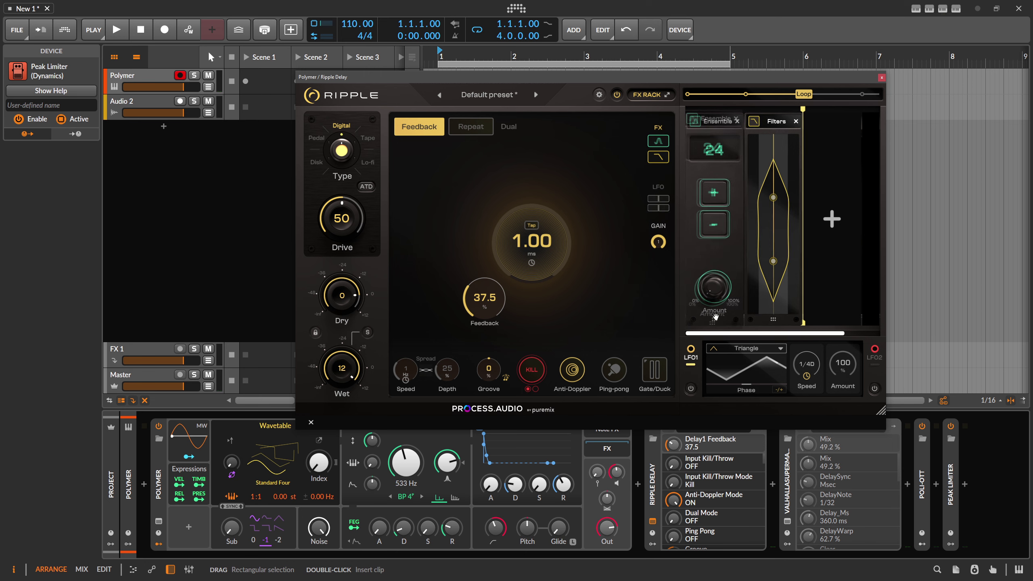
# Set the Ensemble amount to 29 % and bring the delay feedback up to 83.5 %
pyautogui.moveTo(510, 314); pyautogui.dragTo(502, 271)
pyautogui.click(719, 290)
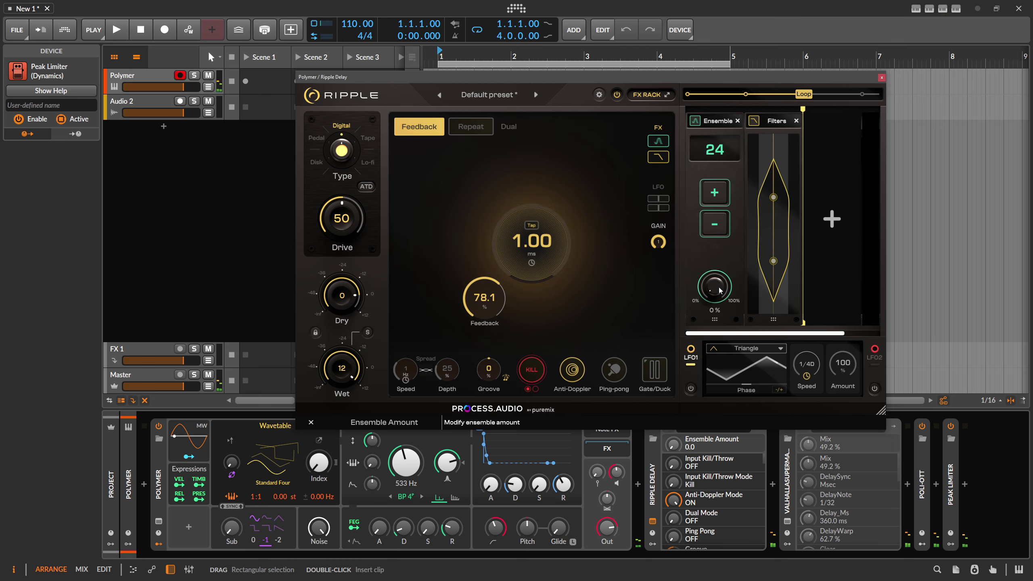
pyautogui.moveTo(722, 268); pyautogui.dragTo(725, 210)
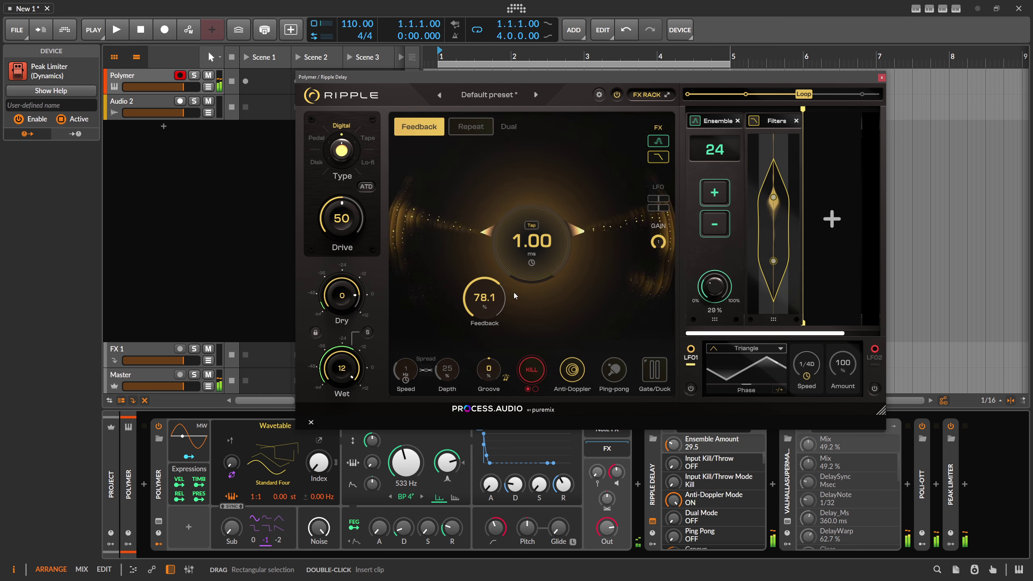
pyautogui.scroll(8, 499, 296)
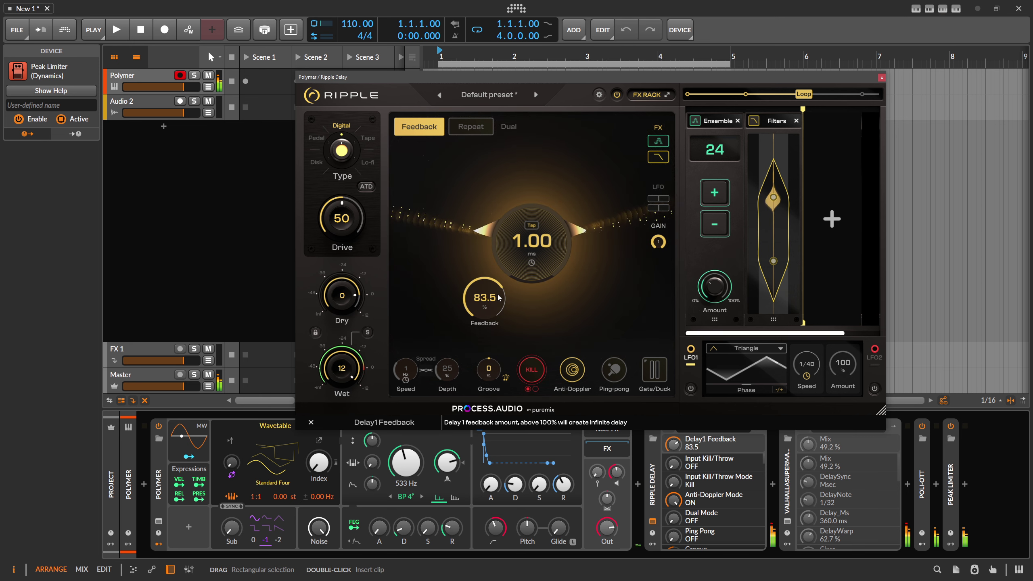
# Try longer delay times up to 36.0 ms and set the feedback to 96.2 %
pyautogui.scroll(10, 522, 246)
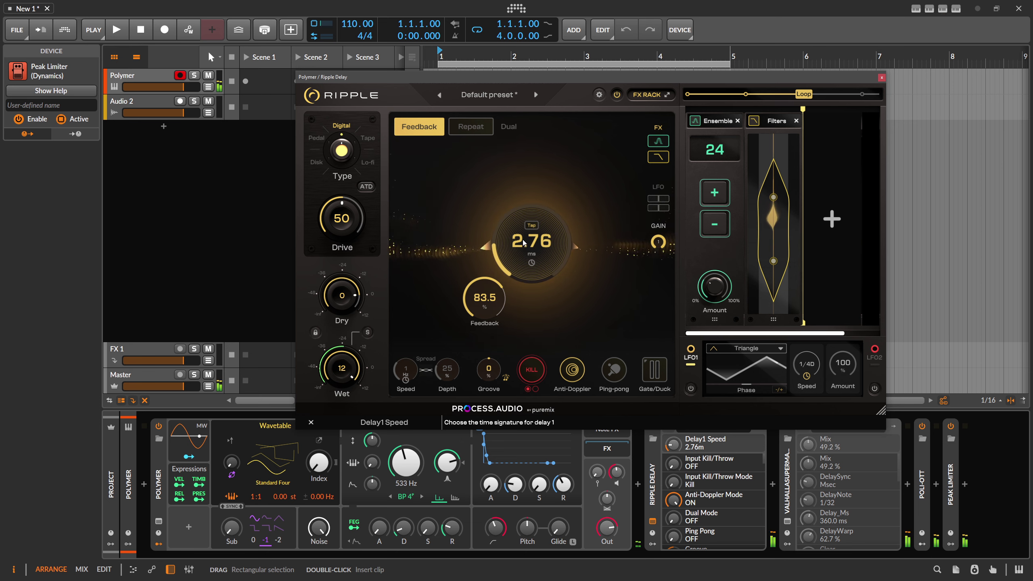
pyautogui.scroll(8, 525, 241)
pyautogui.scroll(13, 496, 291)
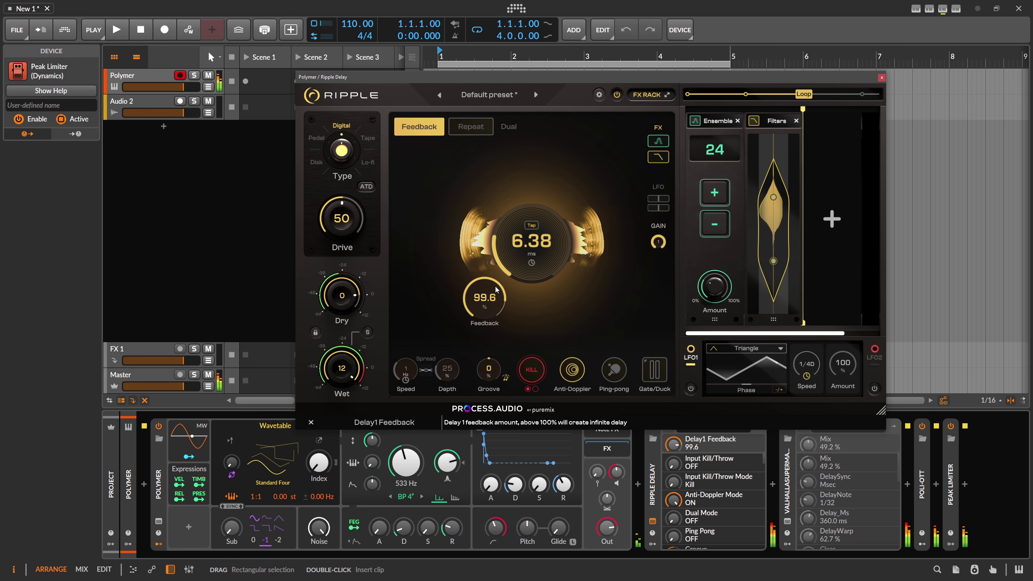
pyautogui.scroll(-1, 496, 291)
pyautogui.scroll(6, 512, 256)
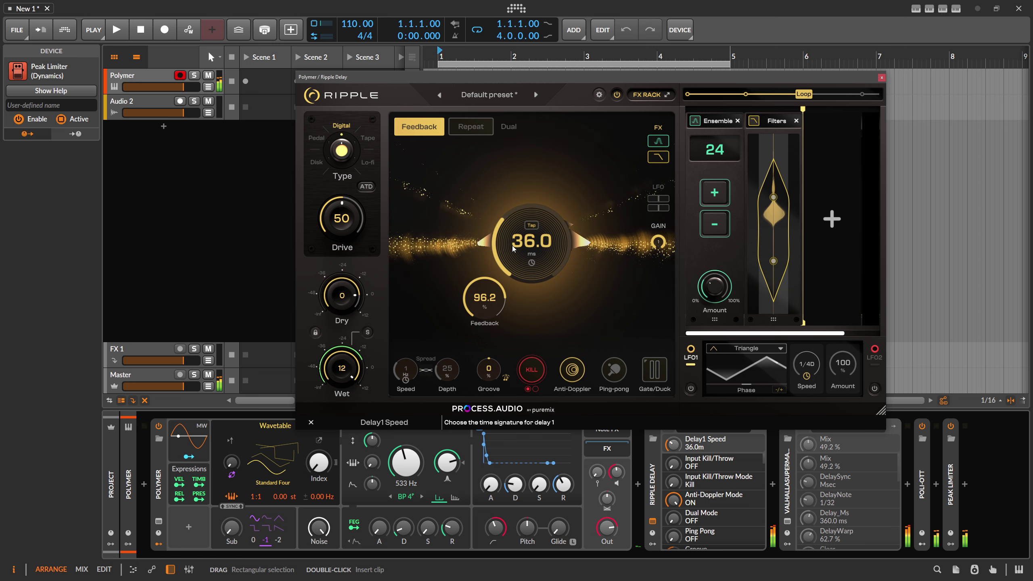
# Shorten the delay time to 1.42 ms and raise the high-pass cutoff in the Filters module
pyautogui.scroll(-12, 511, 260)
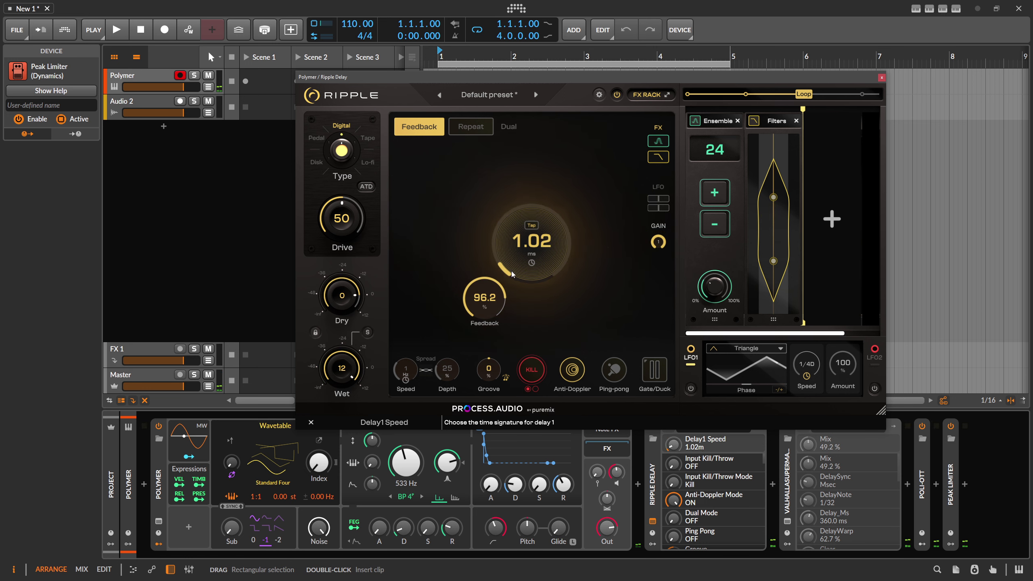
pyautogui.scroll(2, 512, 272)
pyautogui.scroll(-2, 779, 244)
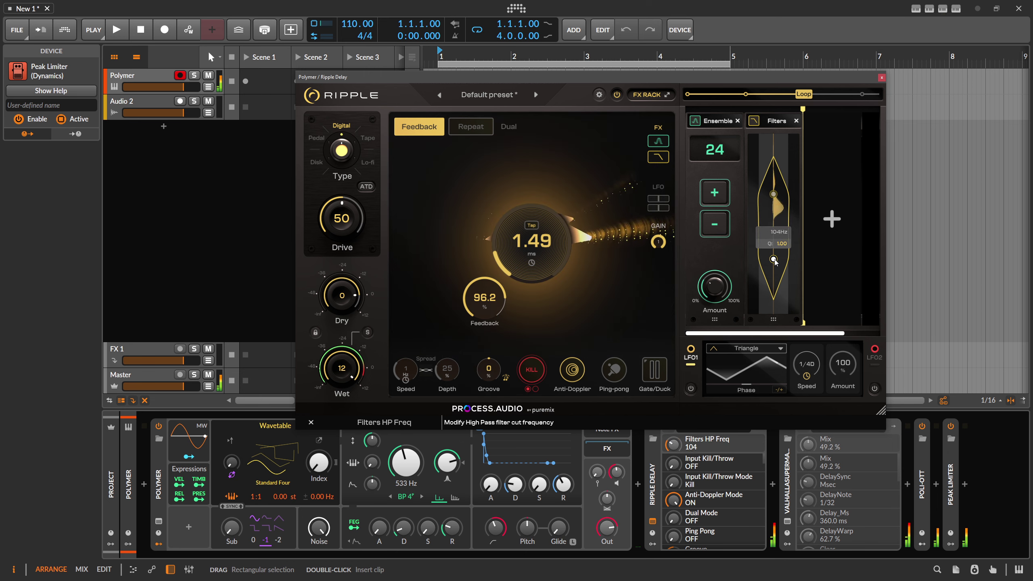
pyautogui.scroll(3, 533, 249)
pyautogui.scroll(-5, 513, 247)
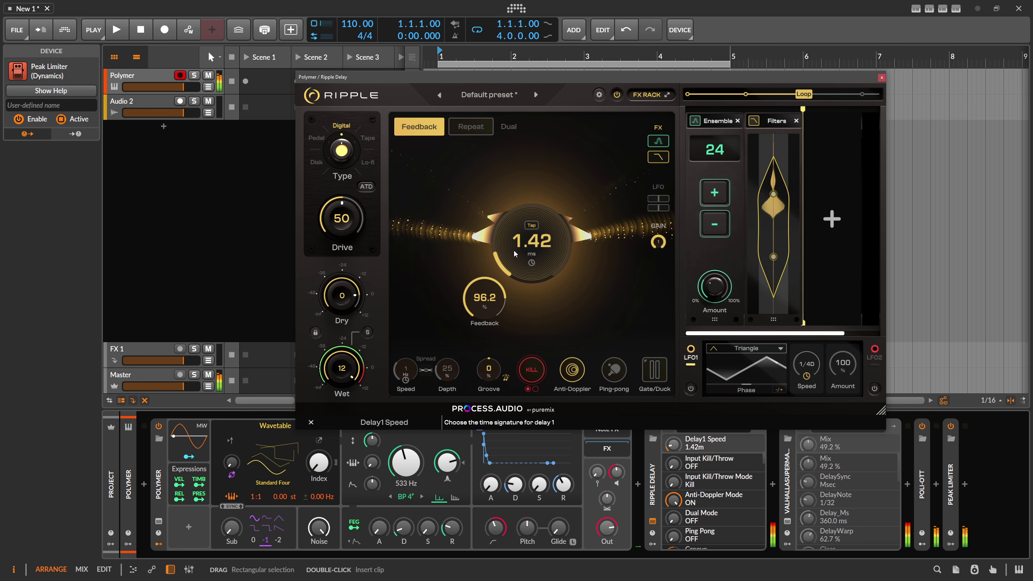
# Switch the delay type to Tape with drive 100 and feedback 97.2 %, and set the low-pass cutoff to 2.60 kHz
pyautogui.scroll(5, 366, 222)
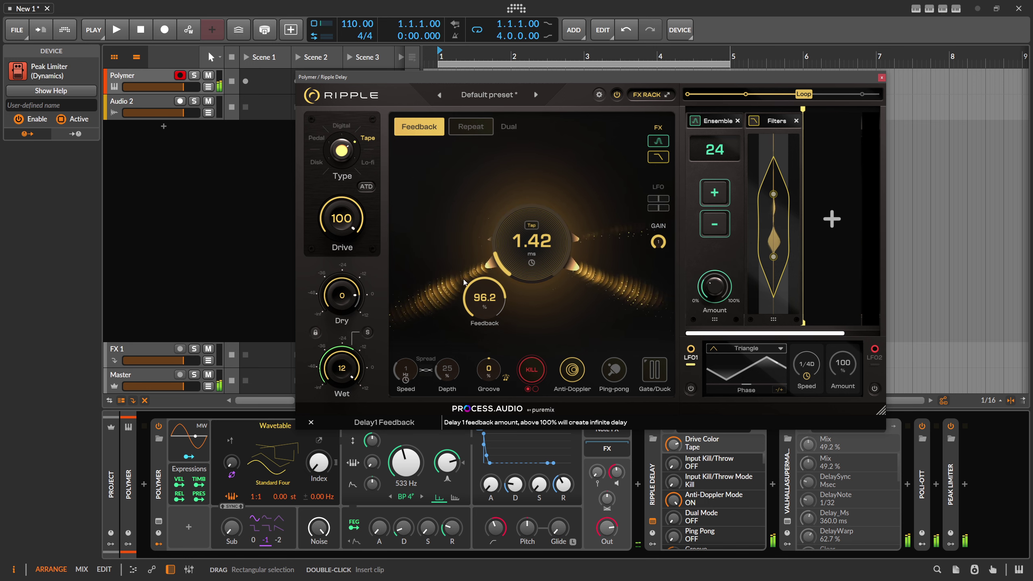
pyautogui.scroll(2, 472, 293)
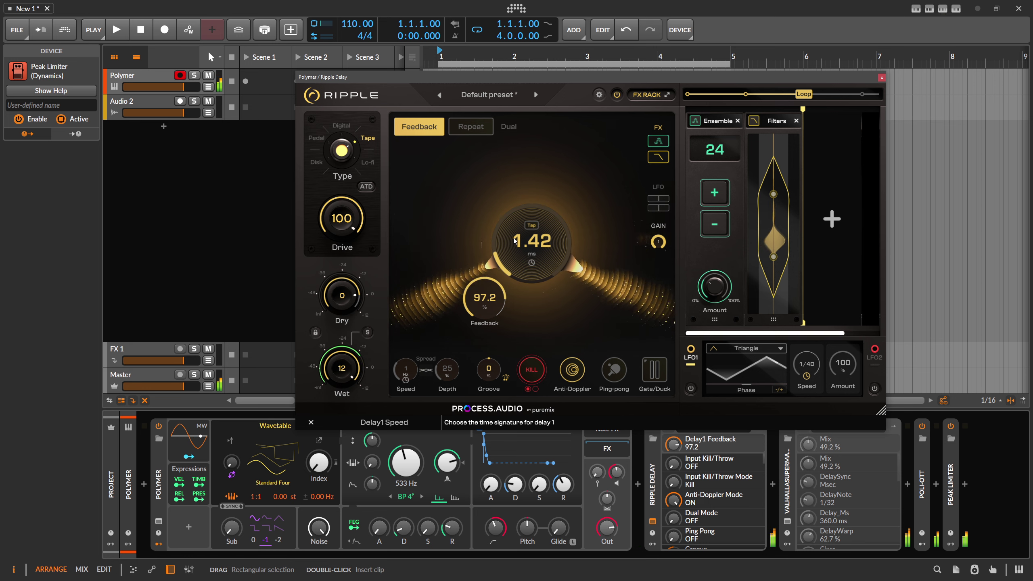
pyautogui.click(774, 194)
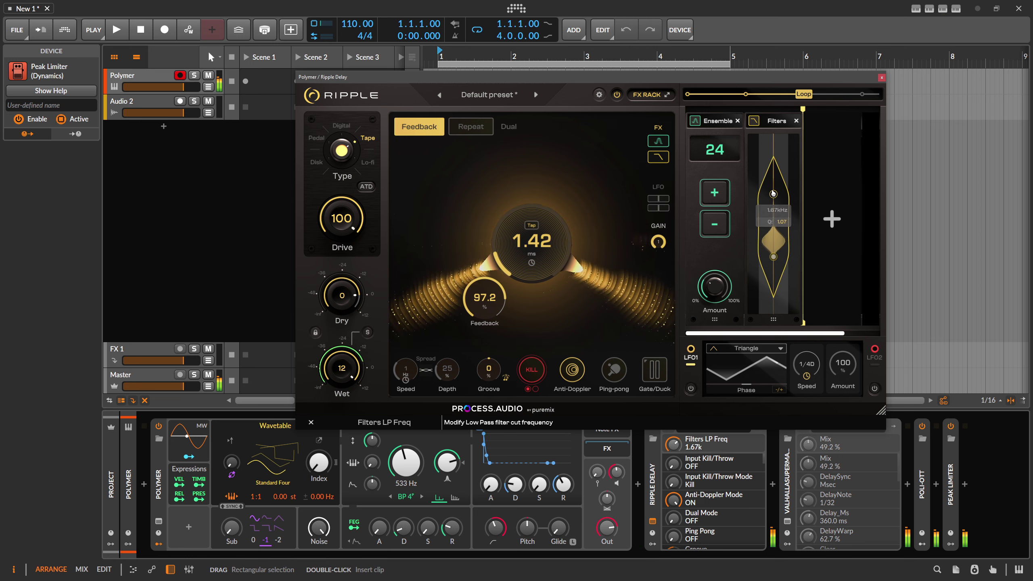
pyautogui.moveTo(775, 197); pyautogui.dragTo(776, 184)
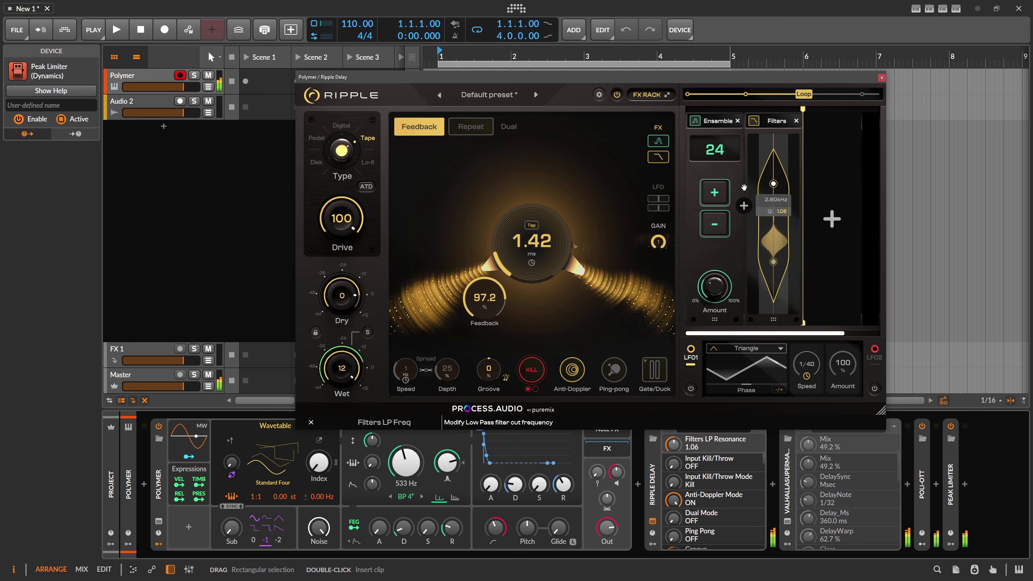
# Retune the delay time to 1.49 ms with 98.7 % feedback, and reduce the Ensemble amount to about 9 %
pyautogui.moveTo(516, 236); pyautogui.dragTo(516, 233)
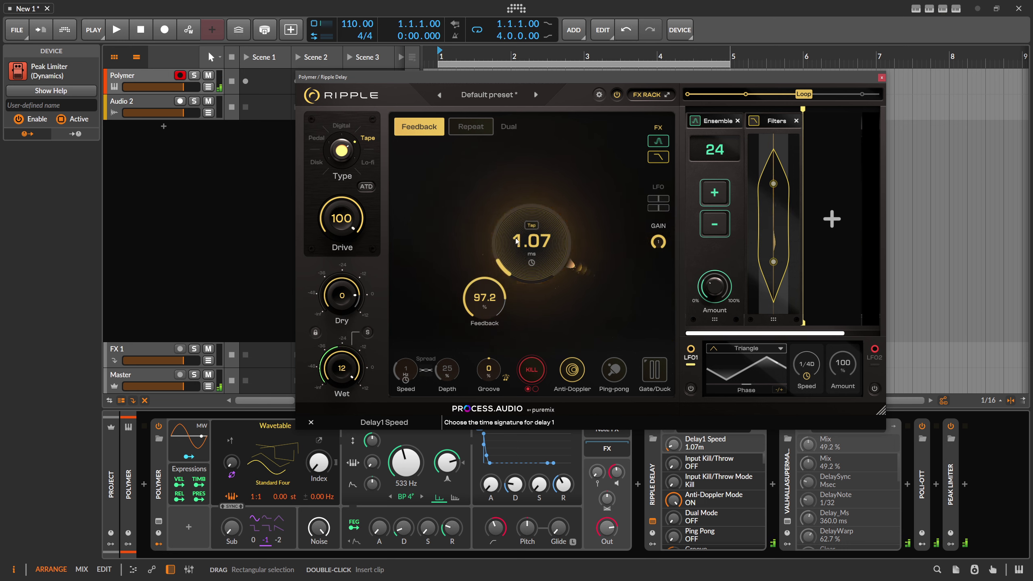
pyautogui.moveTo(506, 257); pyautogui.dragTo(507, 253)
pyautogui.scroll(3, 505, 251)
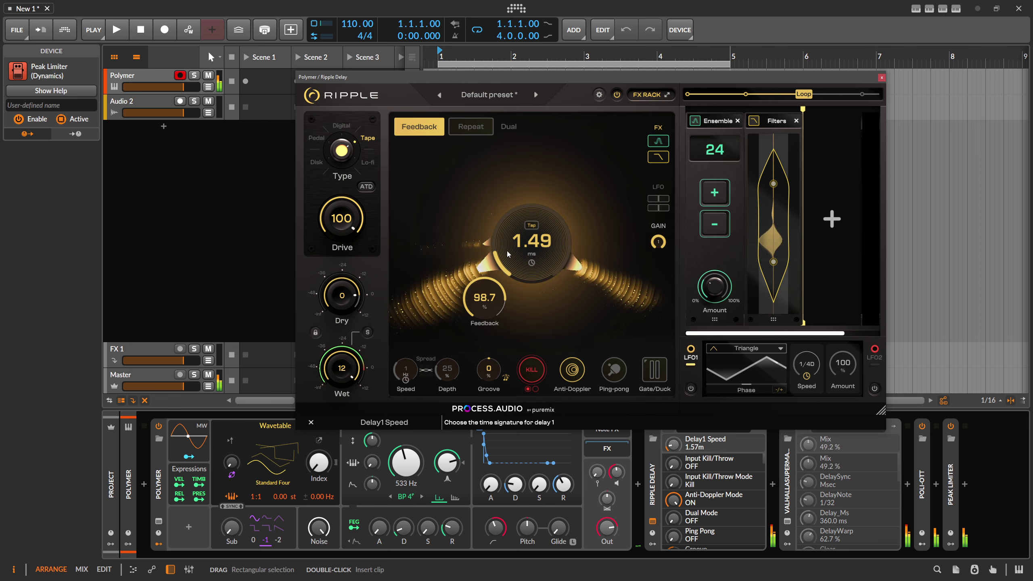
pyautogui.click(721, 298)
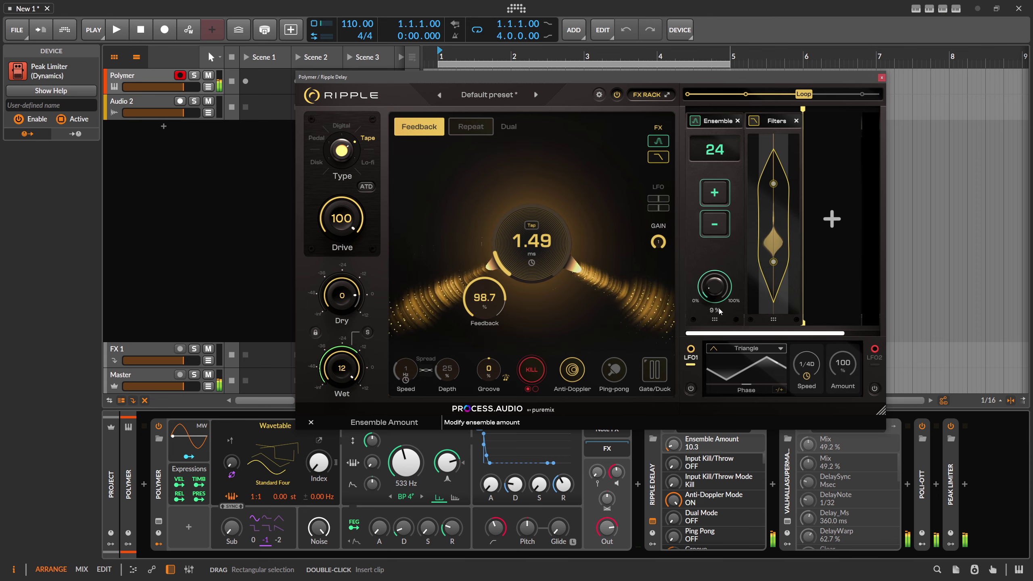
# Reset the delay feedback to 0.0 % and add a Pitch module ahead of the Ensemble with its amount at 0 %
pyautogui.doubleClick(484, 299)
pyautogui.click(835, 223)
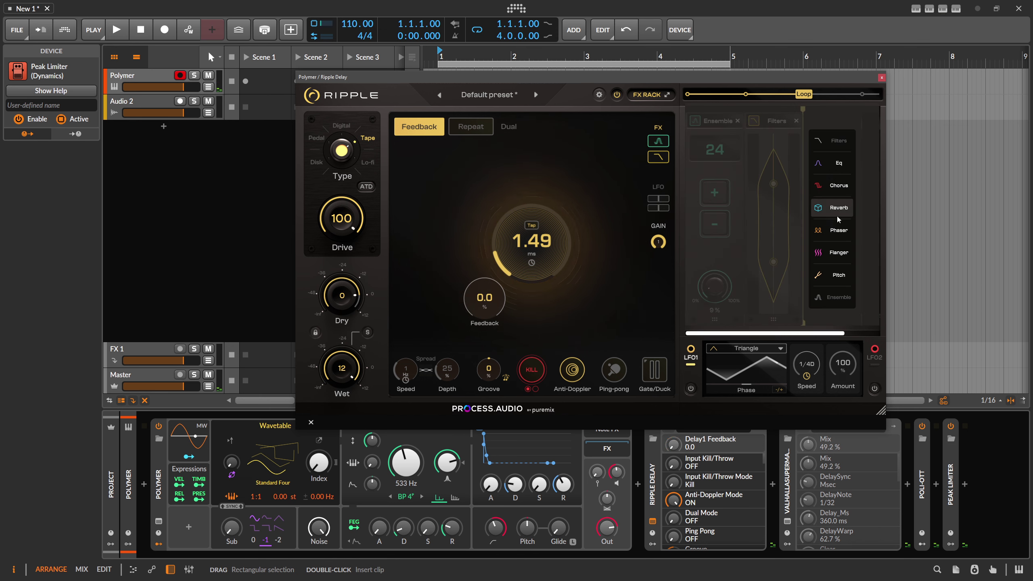
pyautogui.click(840, 276)
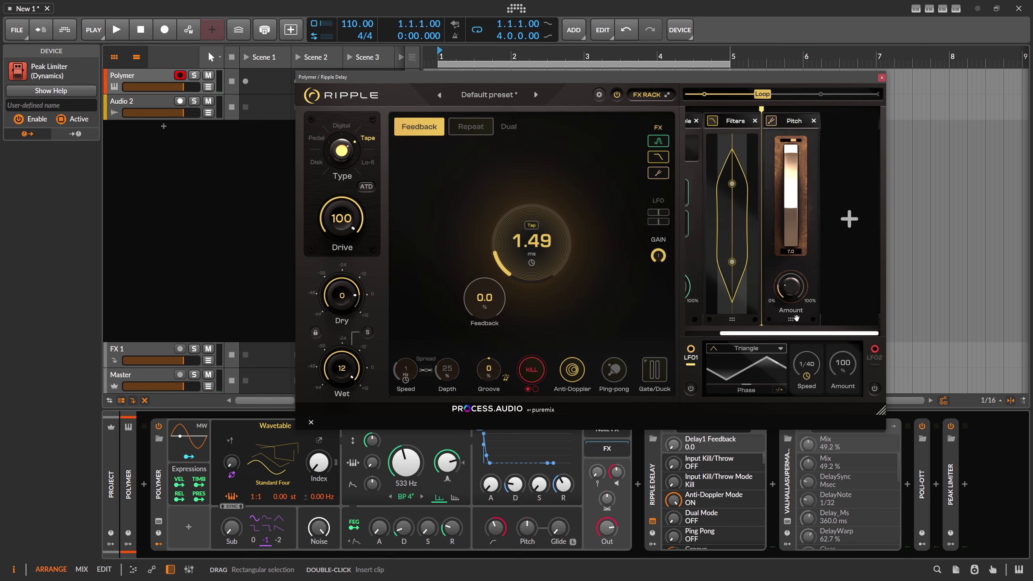
pyautogui.moveTo(795, 319); pyautogui.dragTo(736, 310)
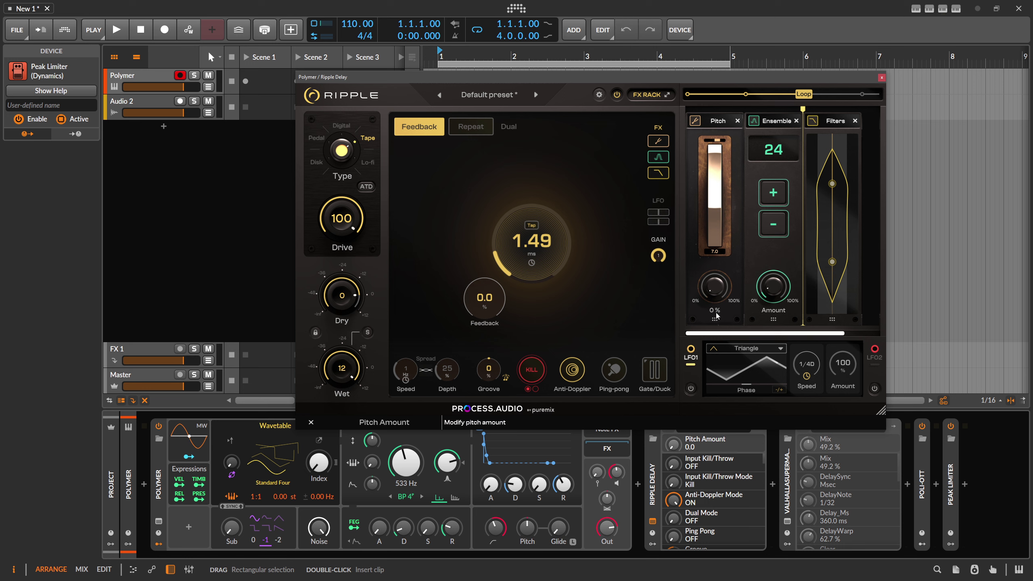
# Raise the delay feedback to 110.0 % and turn the Pitch amount up to 21 %
pyautogui.moveTo(484, 303); pyautogui.dragTo(516, 219)
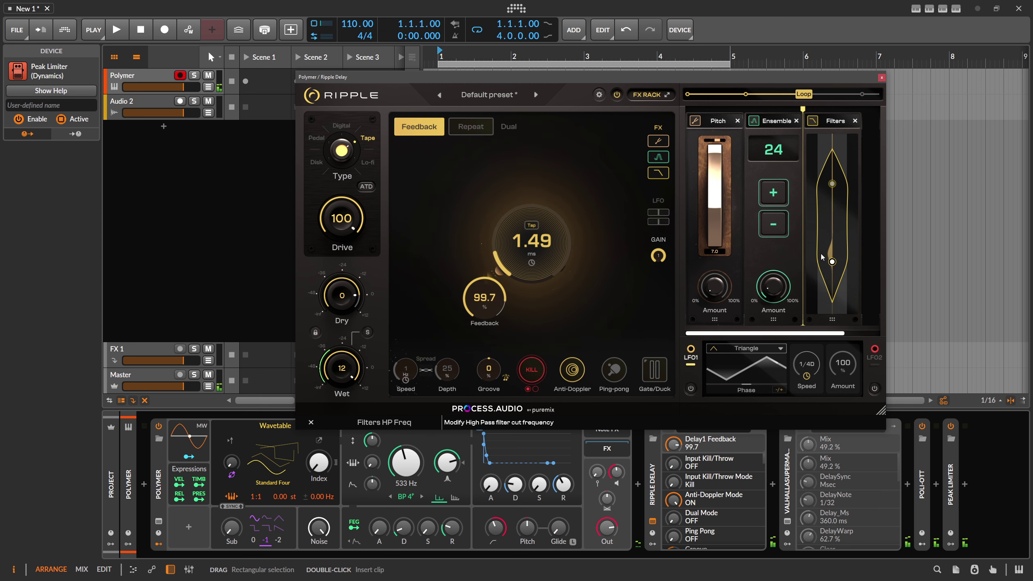
pyautogui.scroll(2, 484, 298)
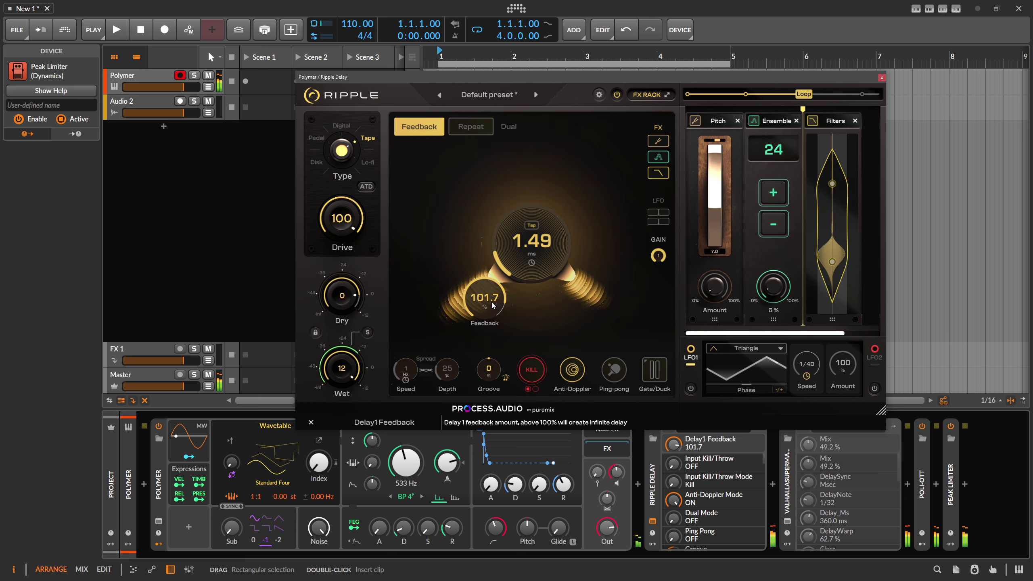
pyautogui.moveTo(708, 291); pyautogui.dragTo(716, 268)
pyautogui.scroll(8, 484, 297)
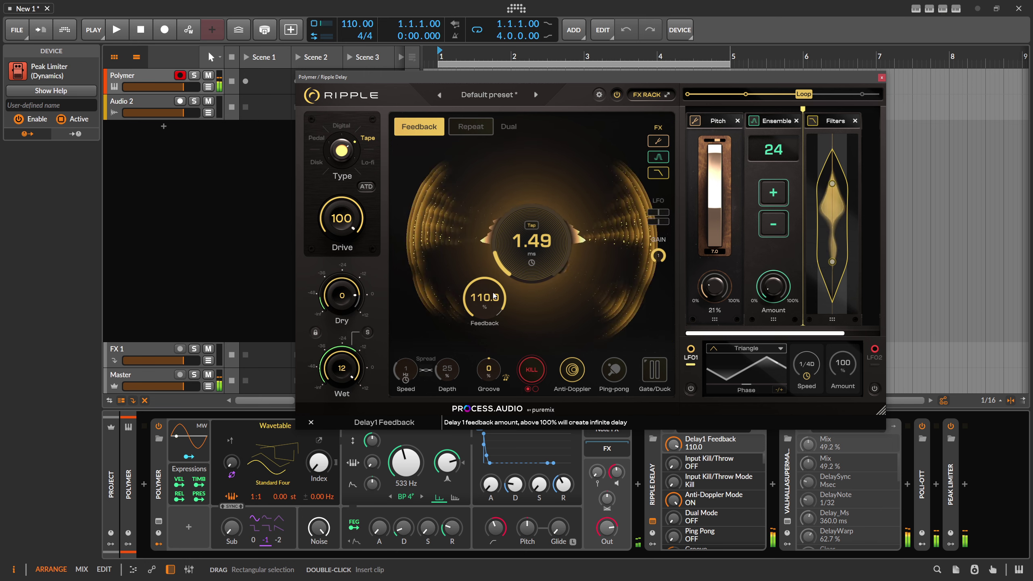
# Reset the Pitch amount and try a trace of it, then set the feedback to 110.5 % and the Ensemble amount to 10 %
pyautogui.doubleClick(715, 287)
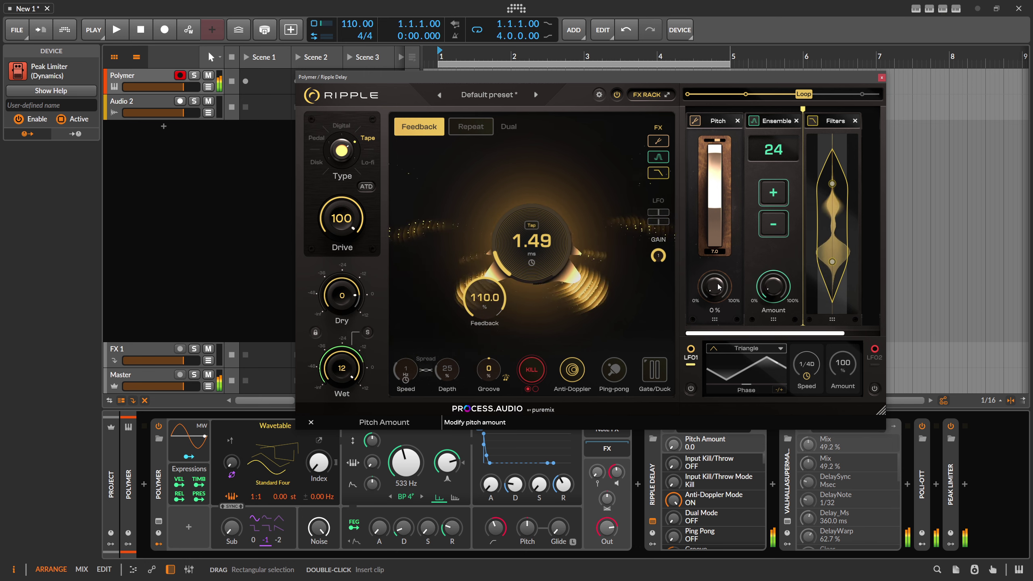
pyautogui.scroll(1, 717, 286)
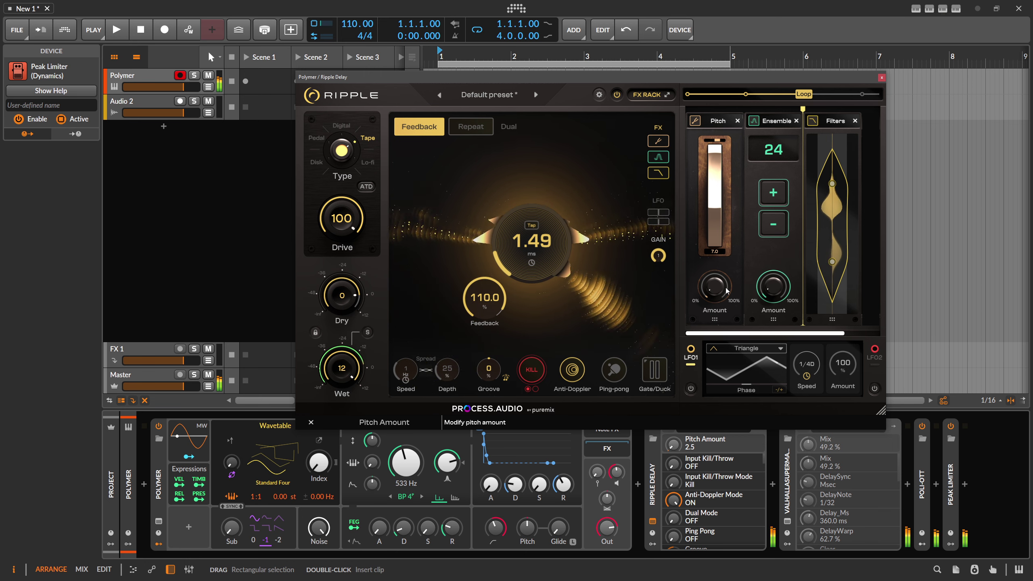
pyautogui.scroll(1, 494, 299)
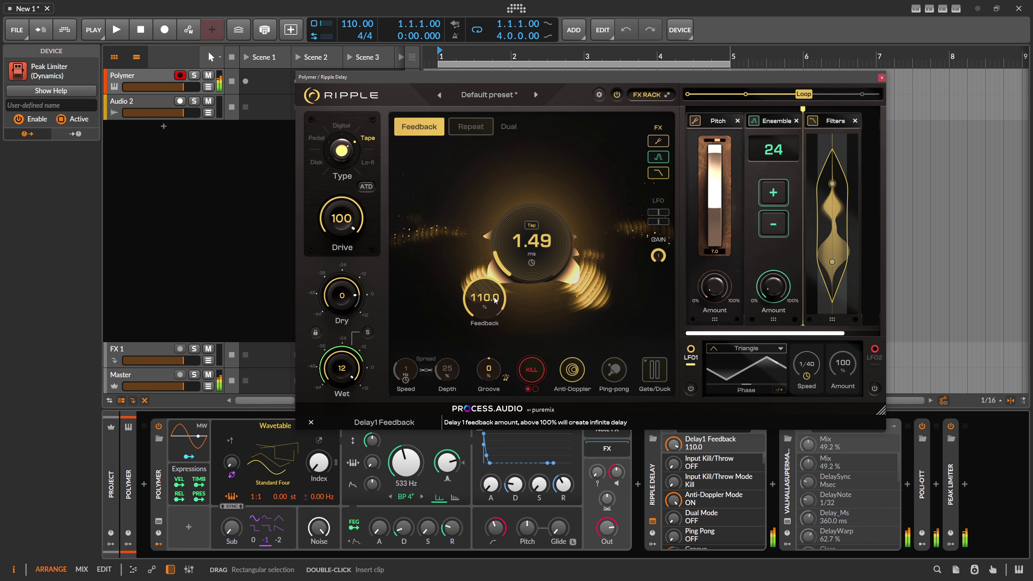
pyautogui.scroll(1, 773, 287)
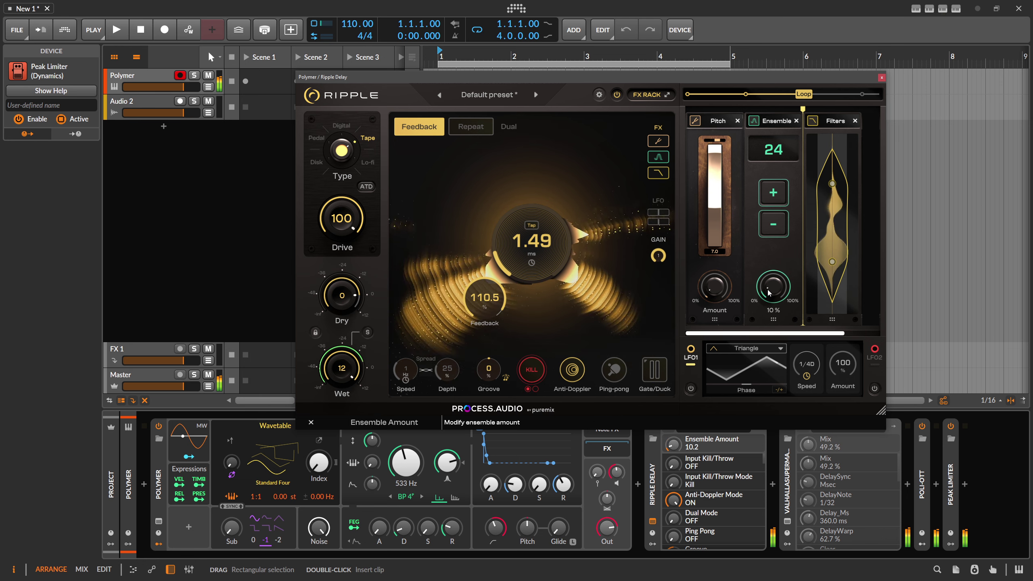
# Move the loop point behind the Filters module and open the low-pass cutoff to 6.14 kHz
pyautogui.scroll(2, 832, 186)
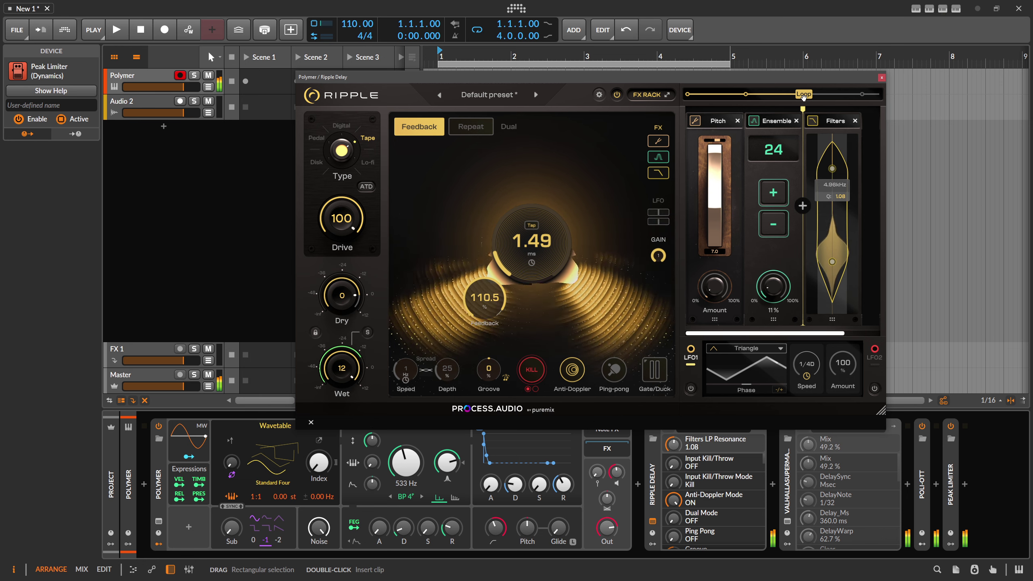
pyautogui.scroll(-2, 867, 98)
pyautogui.moveTo(791, 168); pyautogui.dragTo(791, 163)
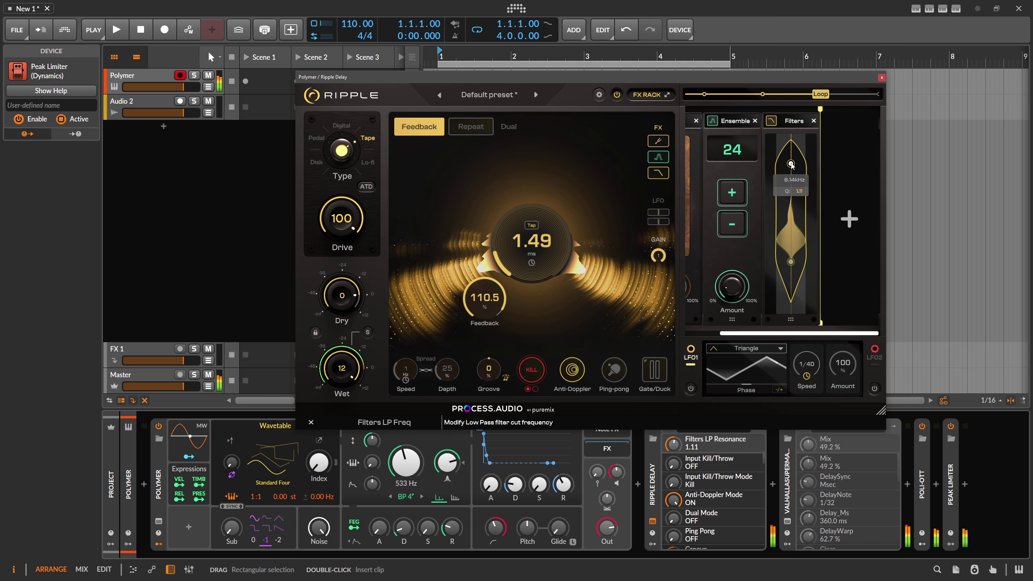
# Set the Filters high-pass cutoff to 82.9 Hz and raise the delay feedback to 112.0 %
pyautogui.moveTo(790, 262); pyautogui.dragTo(791, 264)
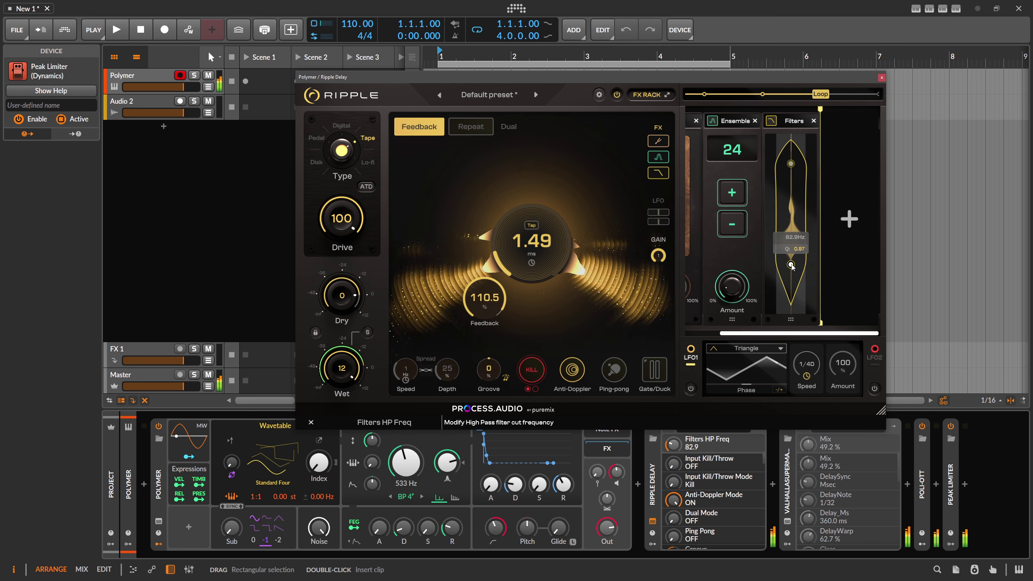
pyautogui.scroll(3, 496, 300)
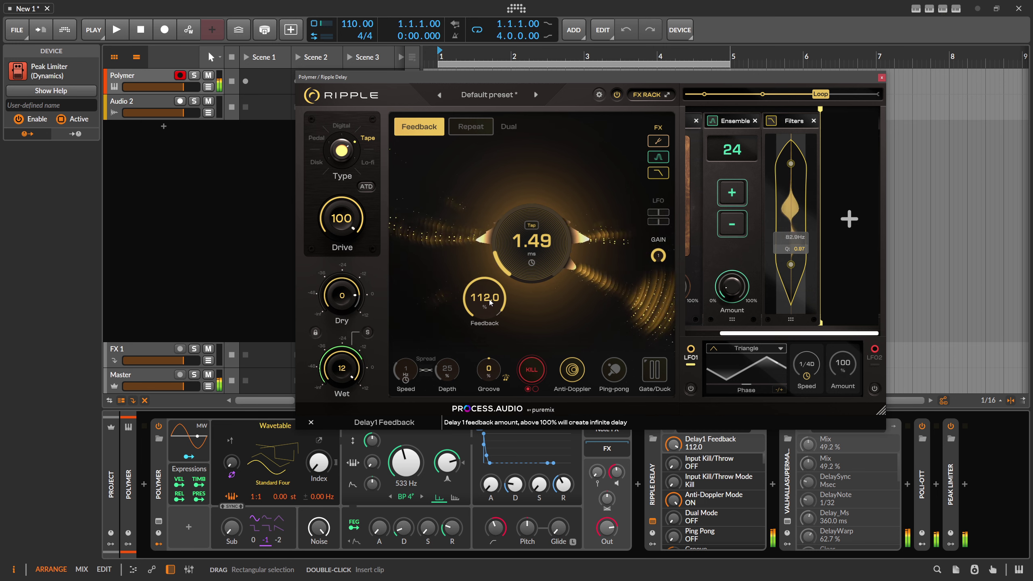
# Switch the delay type to Lo-fi and bring the delay down to 1.01 ms with 90.5 % feedback
pyautogui.click(370, 162)
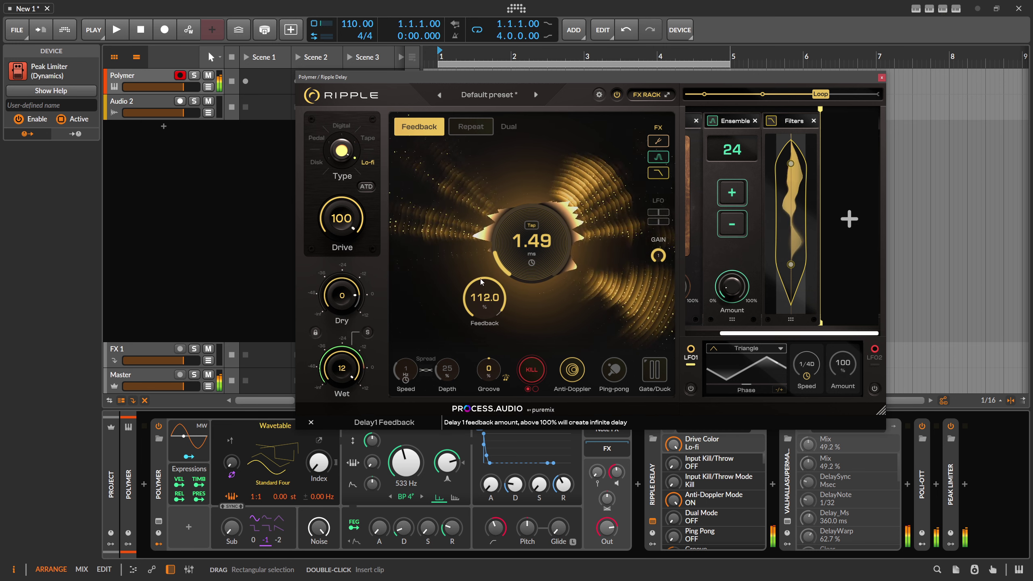
pyautogui.scroll(-6, 480, 292)
pyautogui.scroll(-10, 480, 293)
pyautogui.scroll(3, 503, 250)
pyautogui.scroll(4, 504, 250)
pyautogui.scroll(-7, 505, 255)
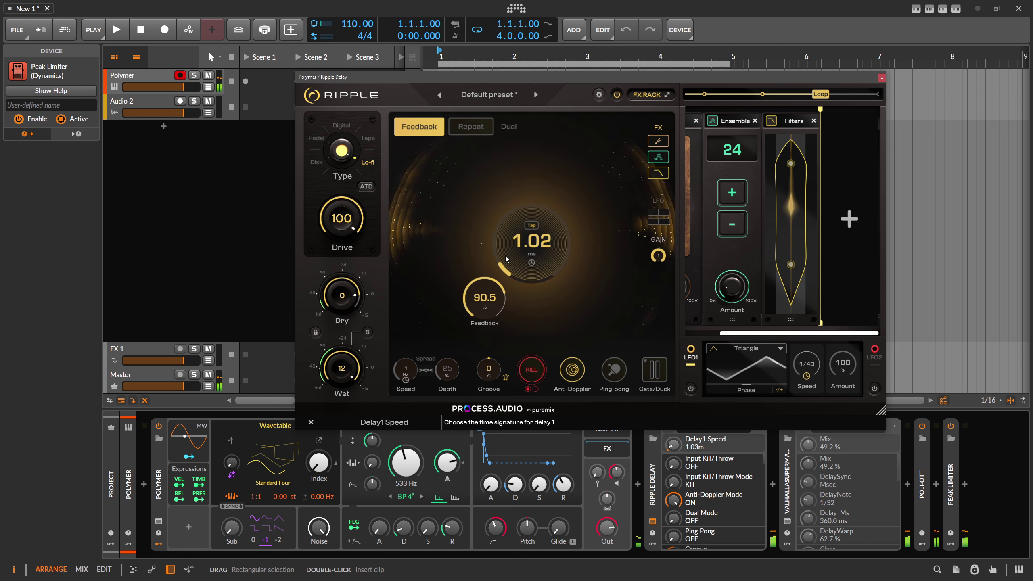
pyautogui.scroll(-1, 507, 258)
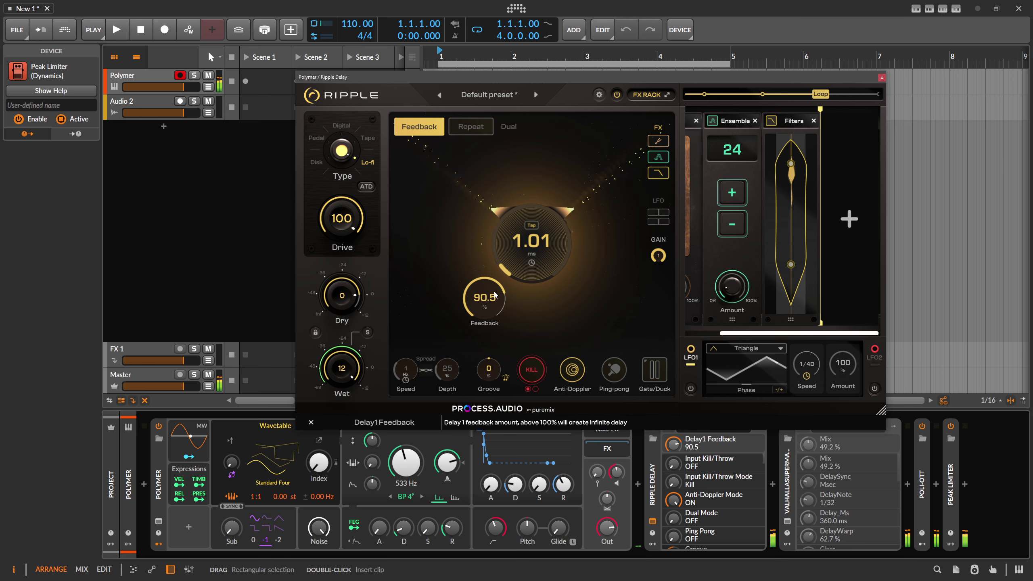
# Enable ValhallaSupermassive and set its mix to 67.2 %, warp to 100.0 % and feedback to 70.9 %
pyautogui.moveTo(563, 80); pyautogui.dragTo(420, 40)
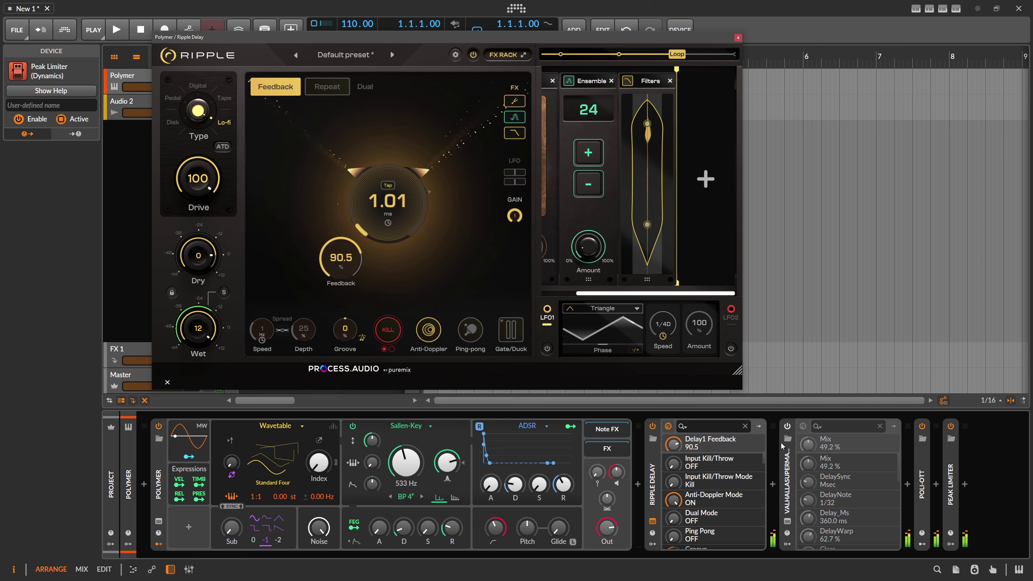
pyautogui.click(793, 459)
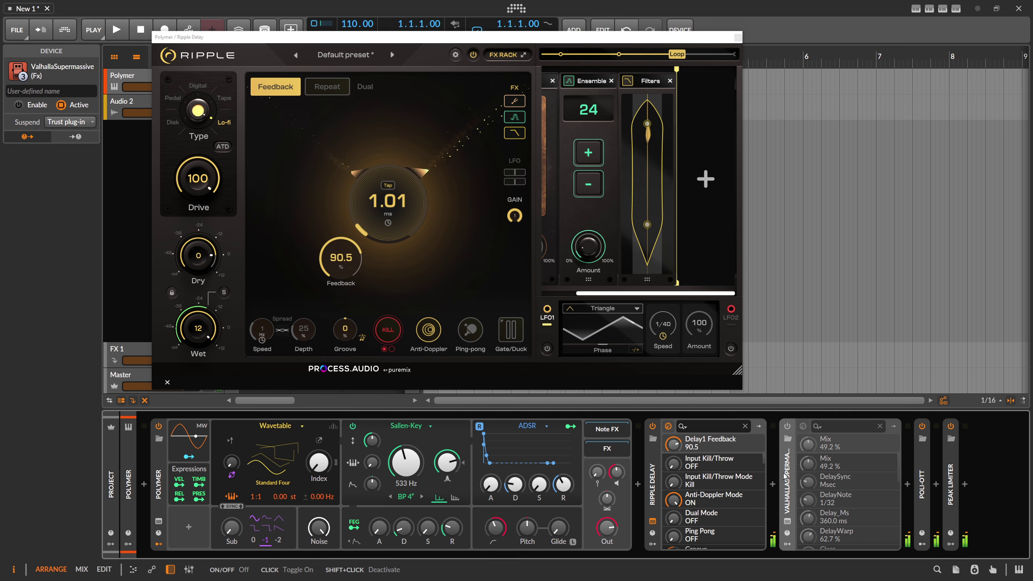
pyautogui.click(804, 425)
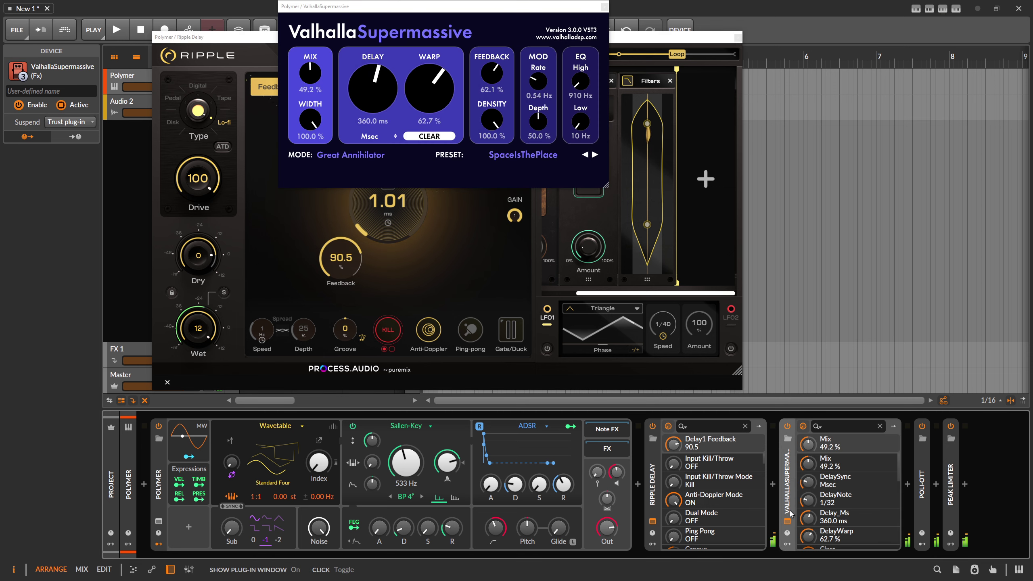
pyautogui.moveTo(328, 7); pyautogui.dragTo(622, 250)
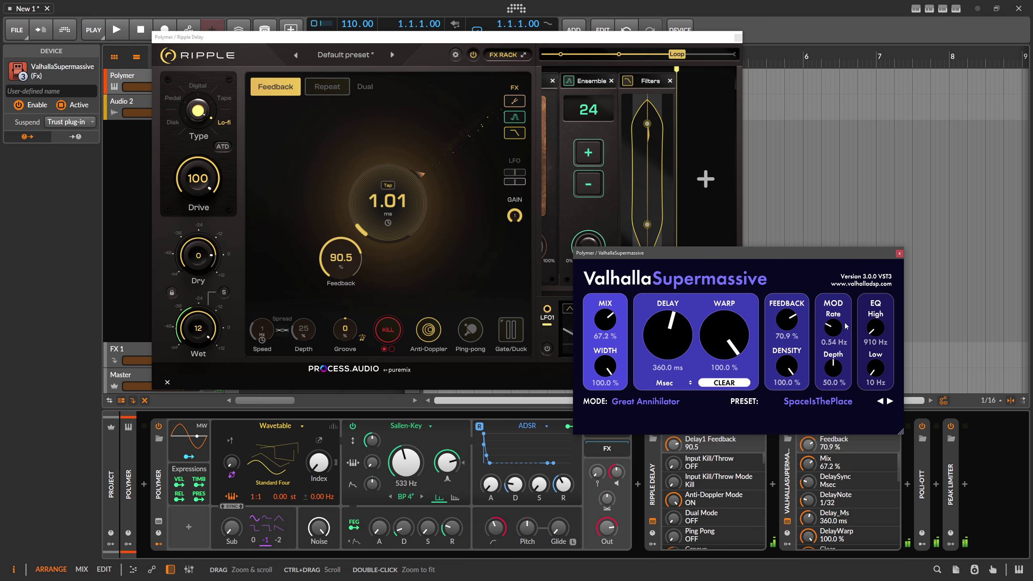
pyautogui.click(899, 253)
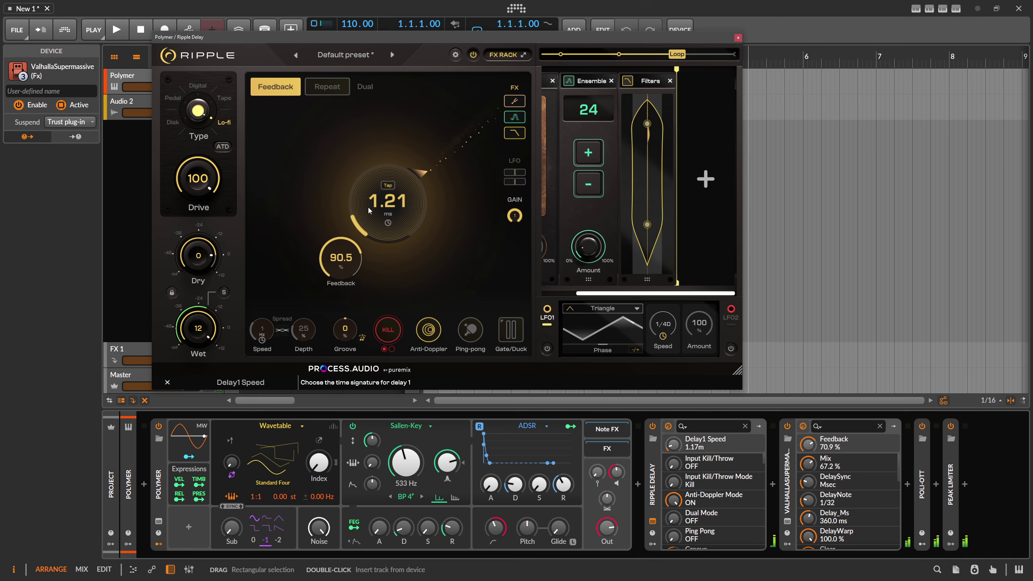
# Lower the Filters low-pass cutoff and retune the Ripple delay to 1.35 ms with 86.6 % feedback
pyautogui.moveTo(369, 210); pyautogui.dragTo(369, 211)
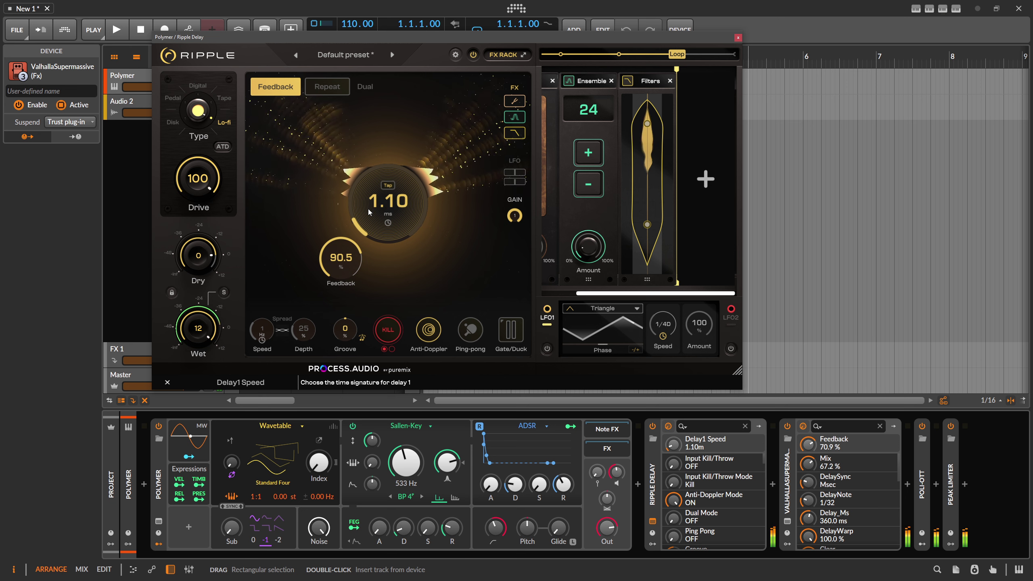
pyautogui.moveTo(648, 124); pyautogui.dragTo(648, 153)
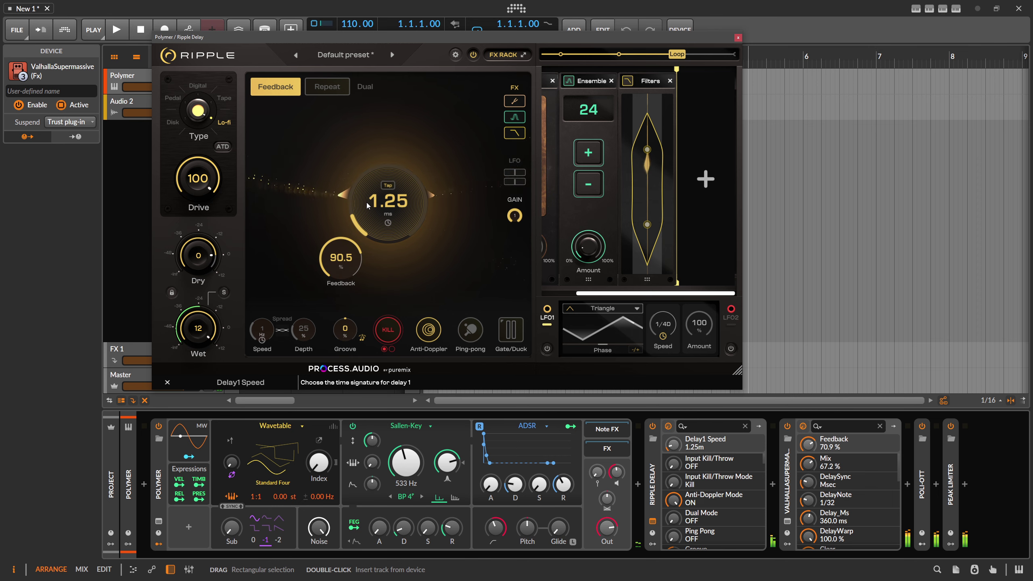
pyautogui.scroll(2, 368, 205)
pyautogui.scroll(-3, 367, 204)
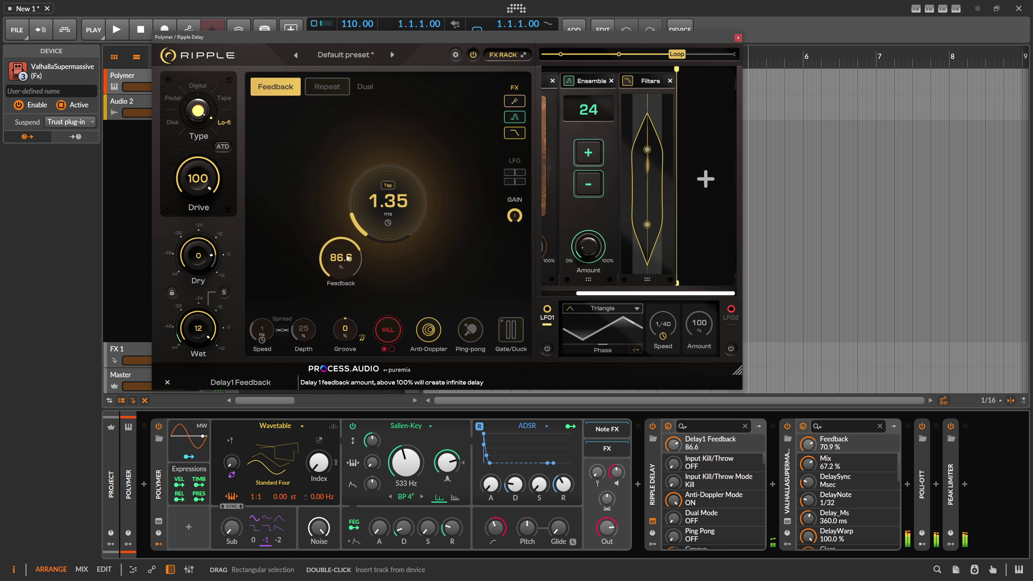
# Insert the Chroma plug-in between Ripple Delay and ValhallaSupermassive and place its window beside Ripple's
pyautogui.click(772, 485)
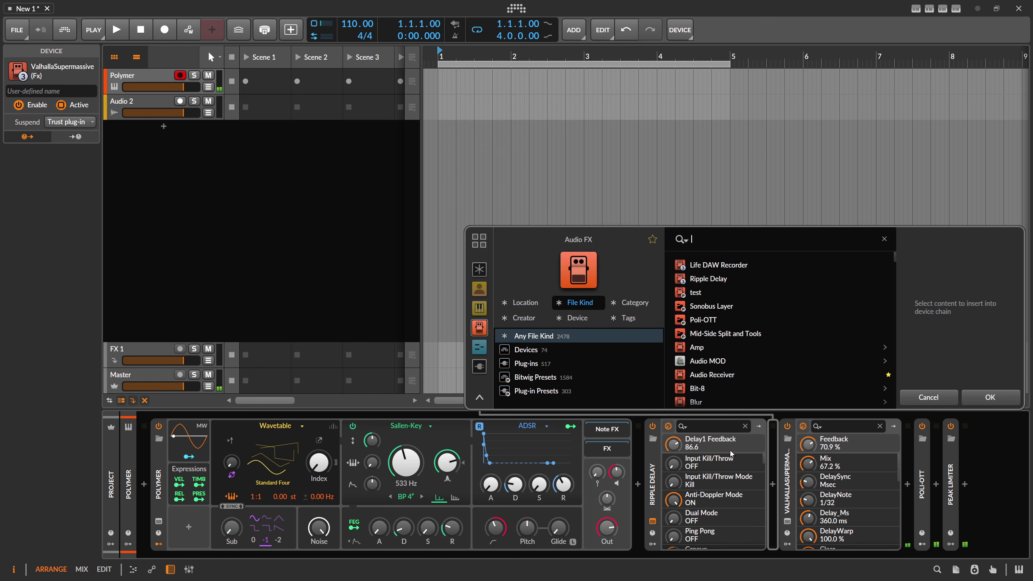
pyautogui.write('chro')
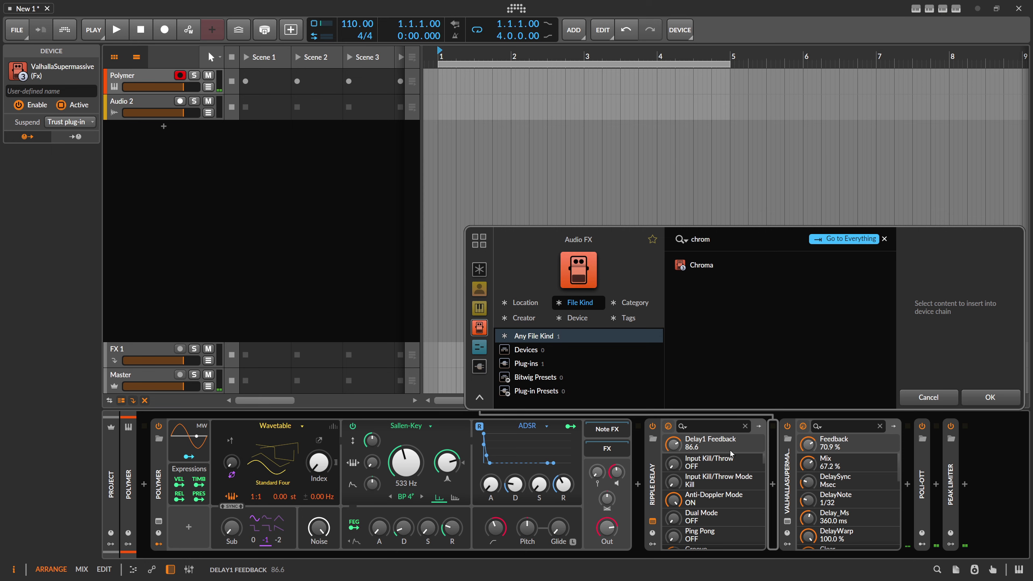
pyautogui.write('m')
pyautogui.press('Return')
pyautogui.click(492, 357)
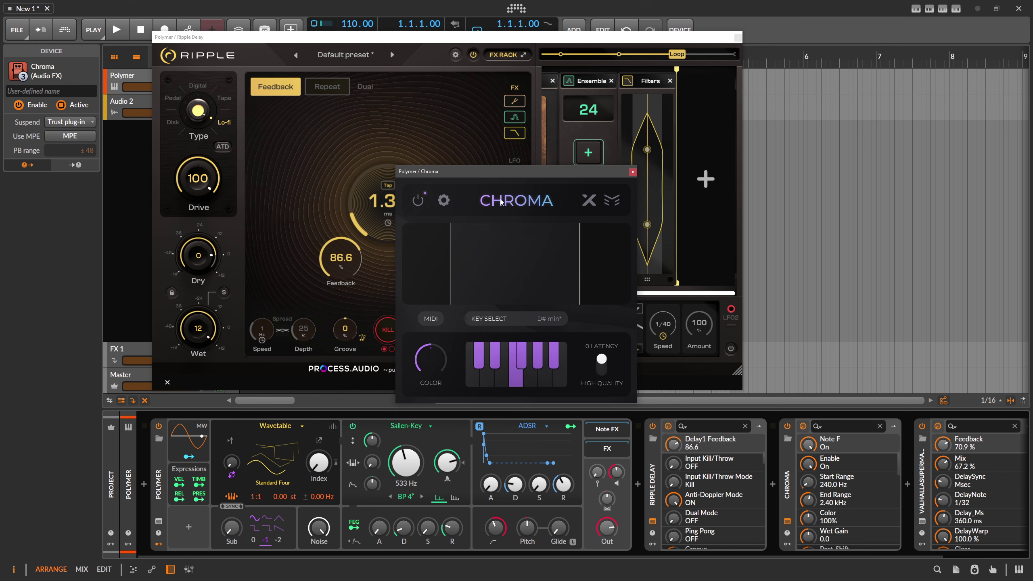
pyautogui.moveTo(502, 172); pyautogui.dragTo(854, 186)
pyautogui.moveTo(464, 40); pyautogui.dragTo(447, 42)
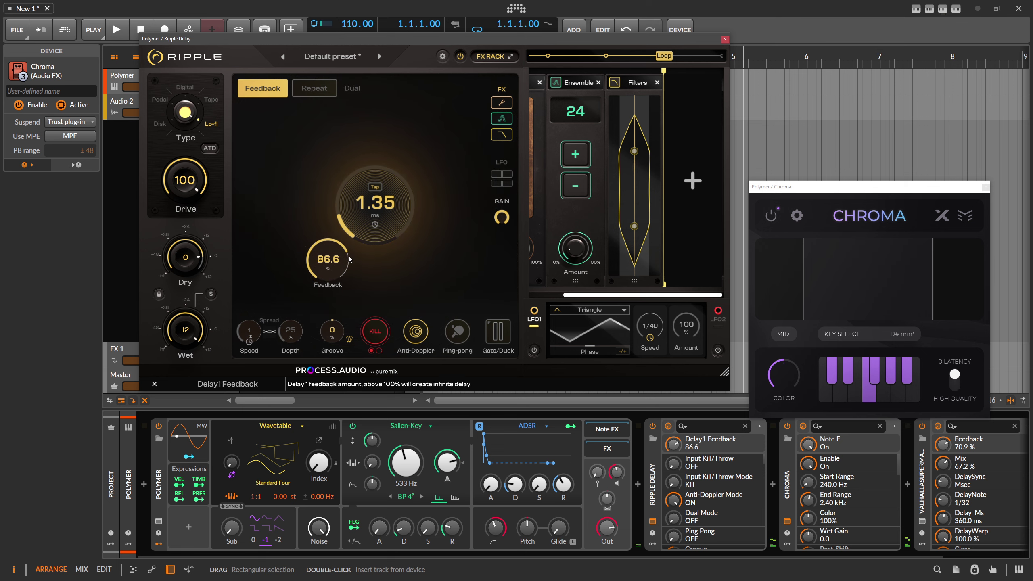
# Set Ripple's delay time to 5.40 ms, feedback to 96.8 %, low-pass cutoff to 2.07 kHz and Ensemble amount to 17 %
pyautogui.scroll(5, 338, 255)
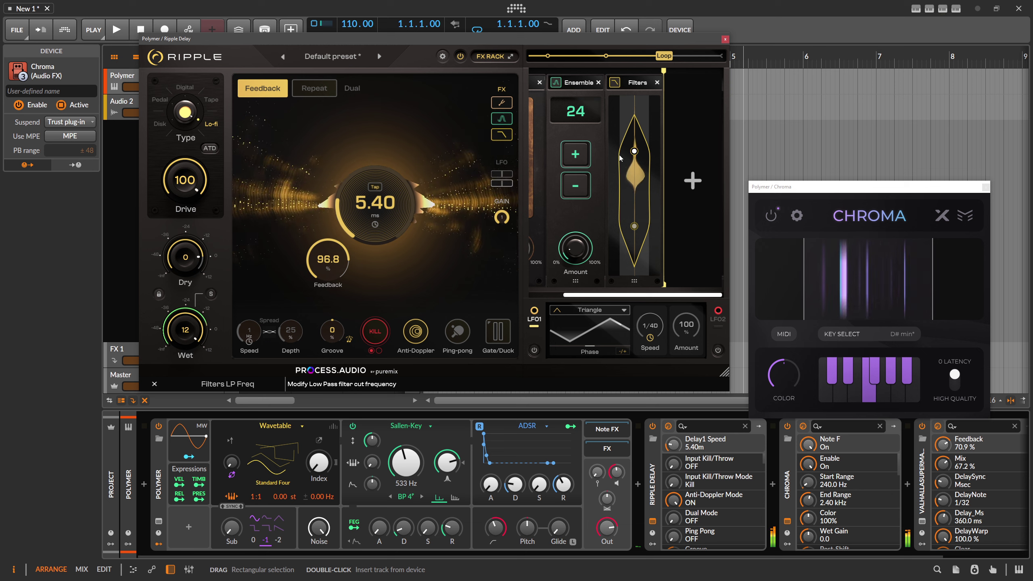
pyautogui.moveTo(631, 150); pyautogui.dragTo(630, 153)
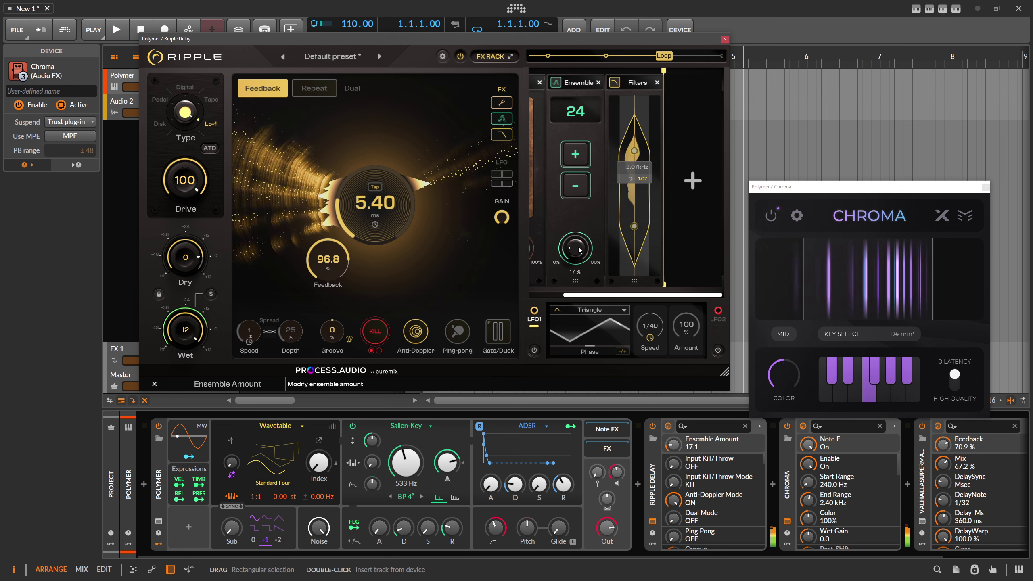
# Set the Pitch module's amount to 7 % and the Filters low-pass cutoff to 2.24 kHz
pyautogui.hscroll(-3, 566, 268)
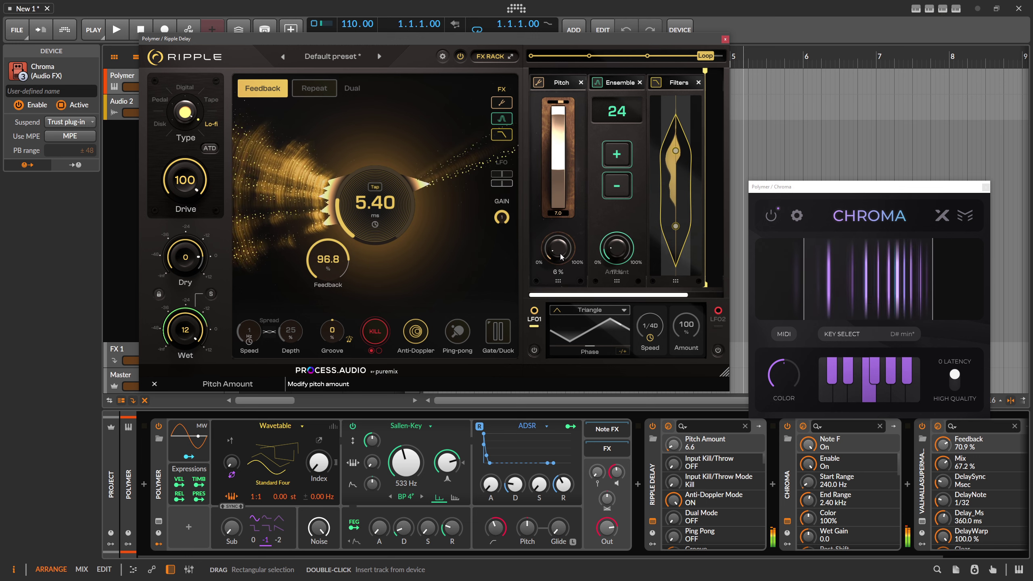
pyautogui.scroll(-1, 566, 244)
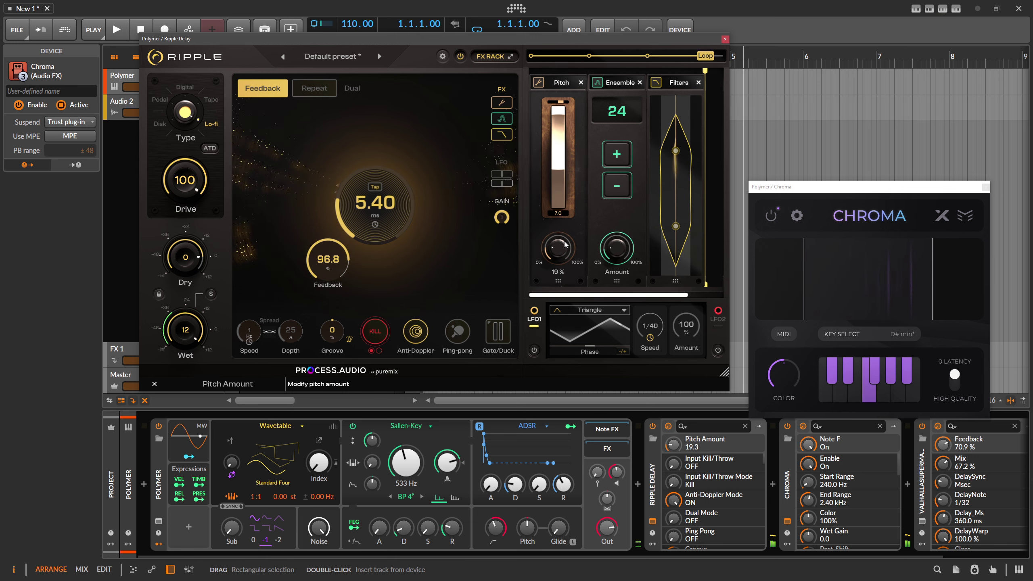
pyautogui.moveTo(568, 240); pyautogui.dragTo(566, 256)
pyautogui.scroll(1, 565, 257)
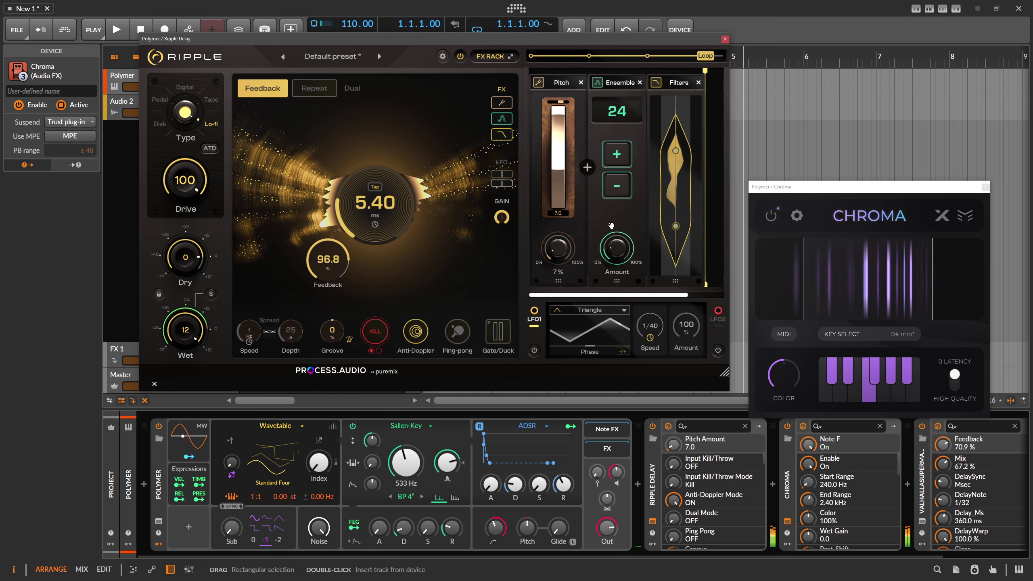
pyautogui.moveTo(646, 166)
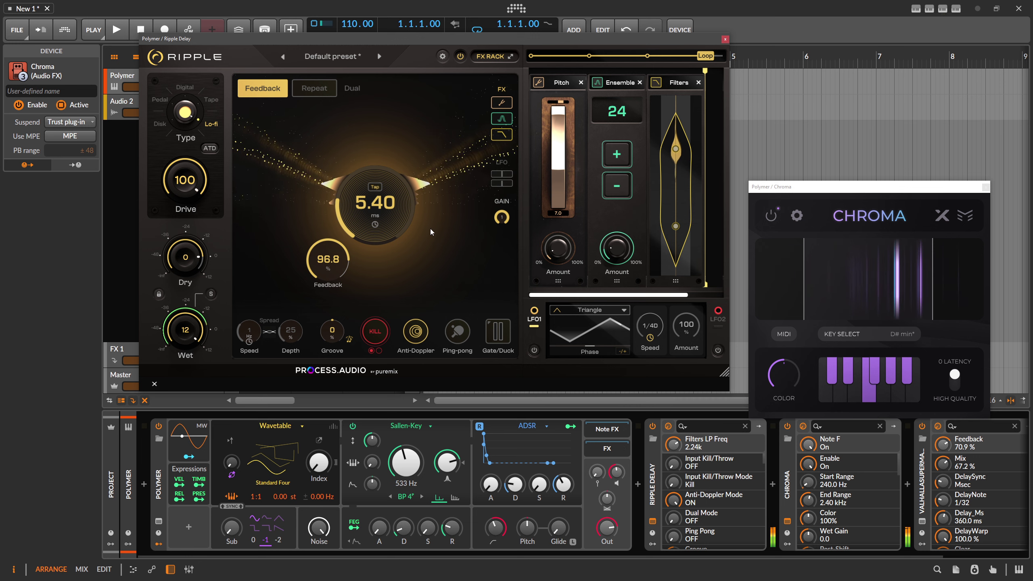
# Set the drive to 97 and the delay type to Tape, trying a 7.92 ms delay time before returning to 5.40 ms
pyautogui.scroll(-3, 194, 156)
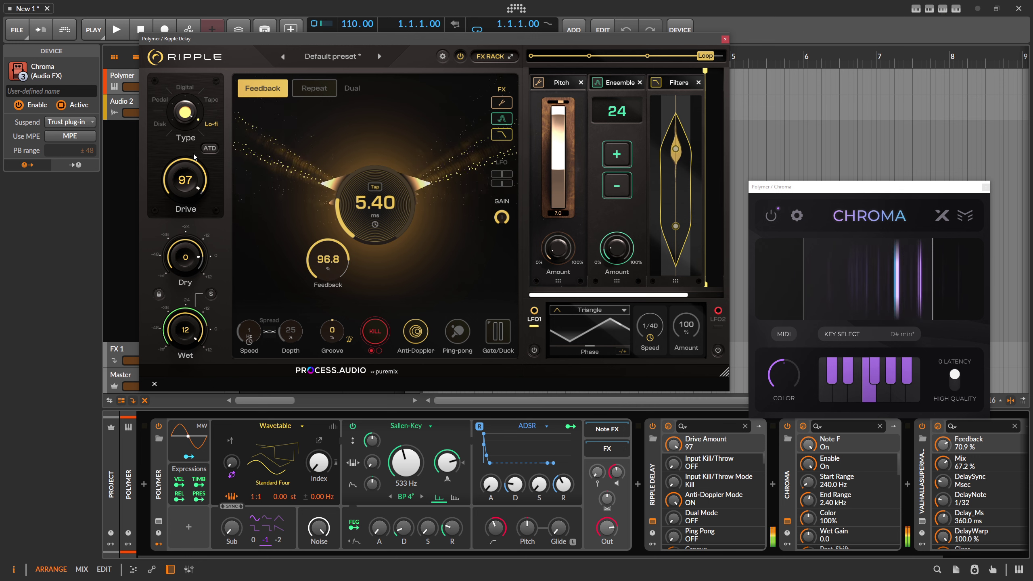
pyautogui.click(206, 106)
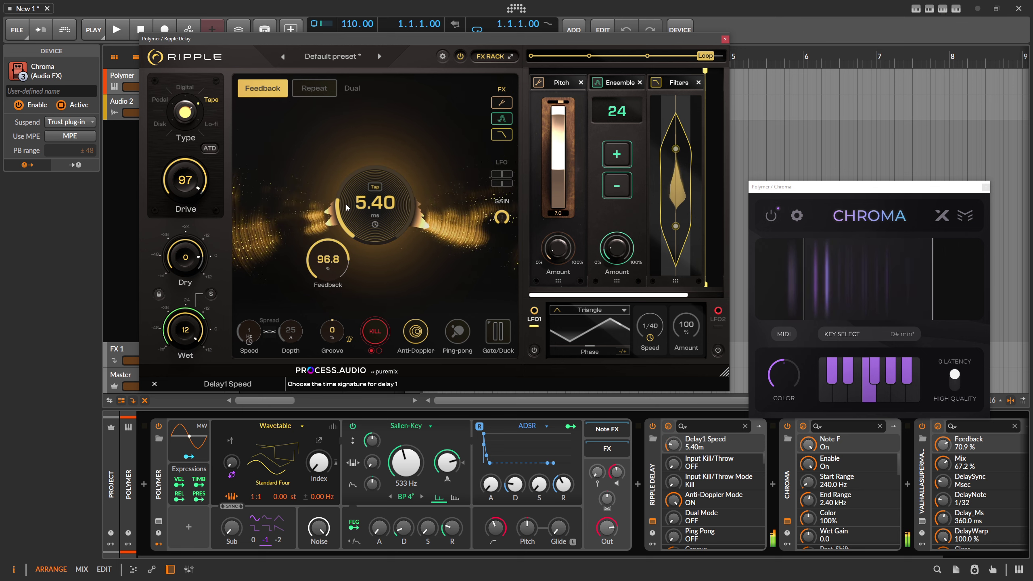
pyautogui.scroll(5, 346, 203)
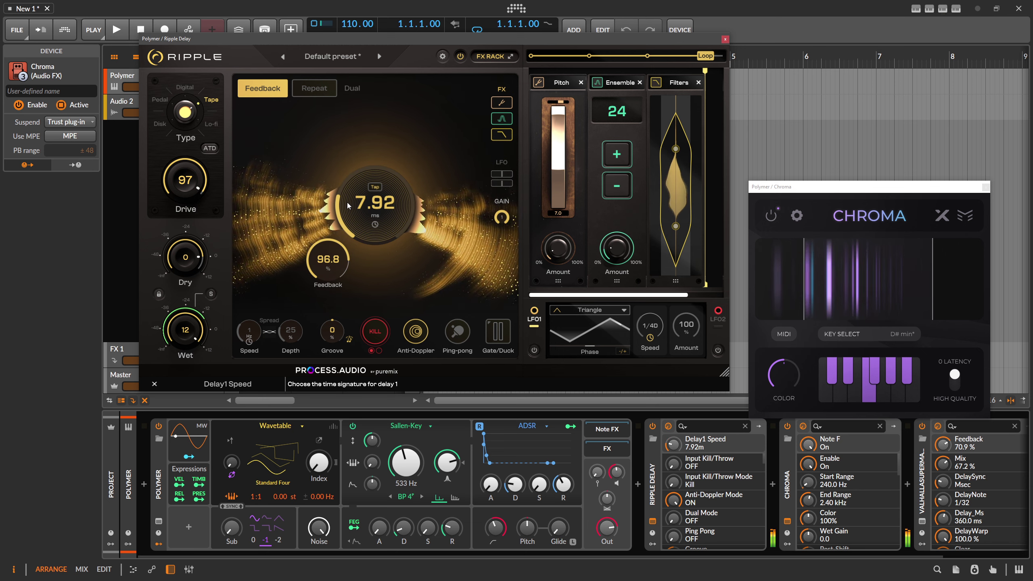
pyautogui.scroll(-5, 348, 206)
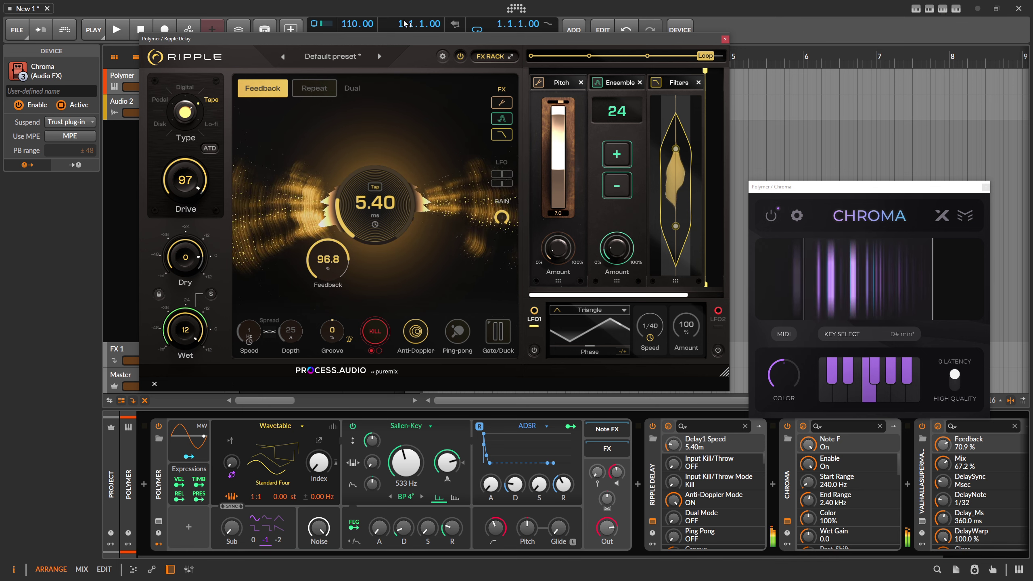
# Lower the Polymer track's volume to -15.6 dB, moving the Ripple window out of the way and back
pyautogui.moveTo(316, 37); pyautogui.dragTo(530, 39)
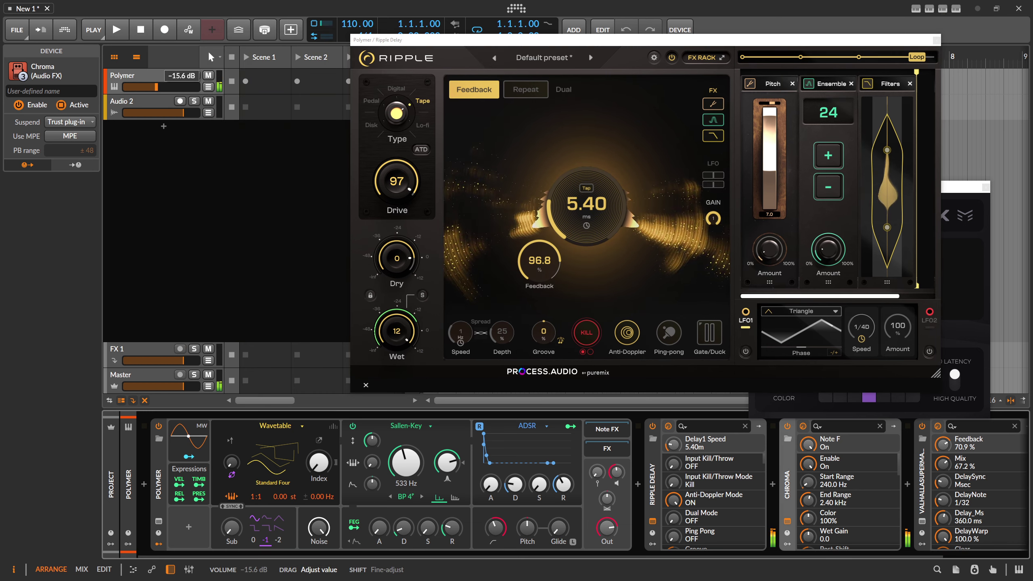
pyautogui.moveTo(422, 42); pyautogui.dragTo(290, 54)
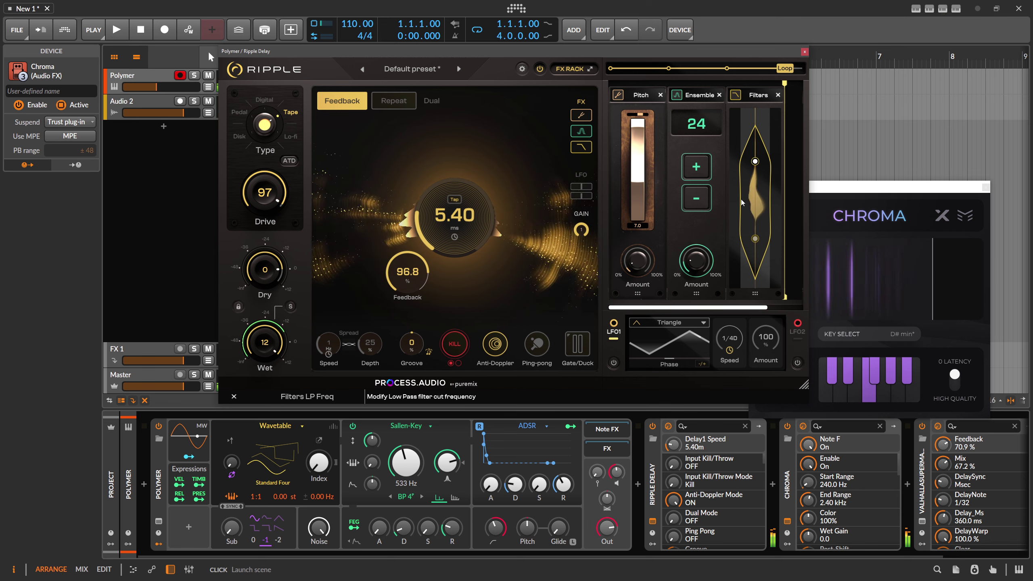
pyautogui.moveTo(691, 307)
pyautogui.mouseDown()
pyautogui.moveTo(720, 307)
pyautogui.moveTo(678, 306)
pyautogui.mouseUp()
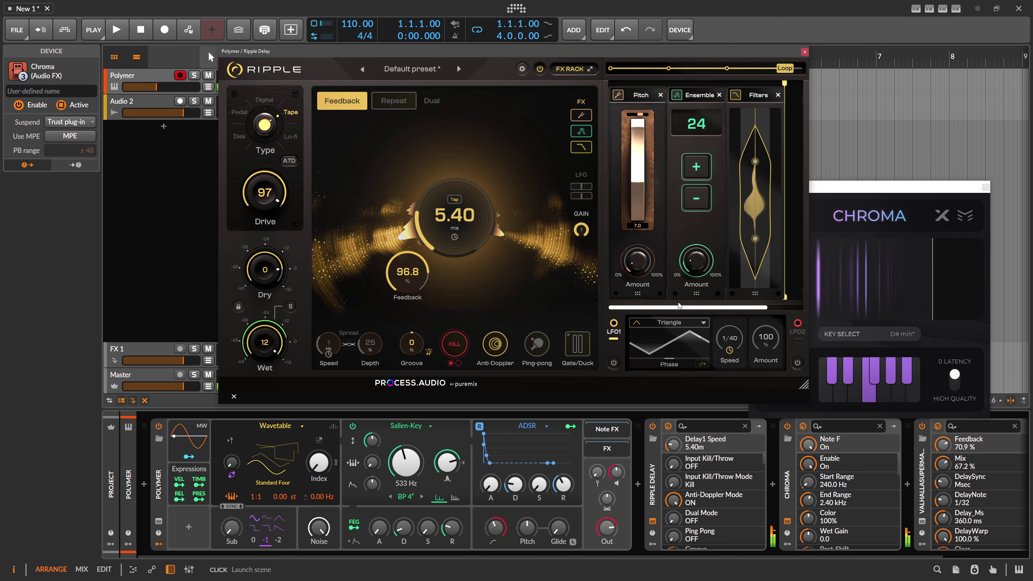
# Open the audio settings to view the driver, sample rate and block size
pyautogui.click(516, 8)
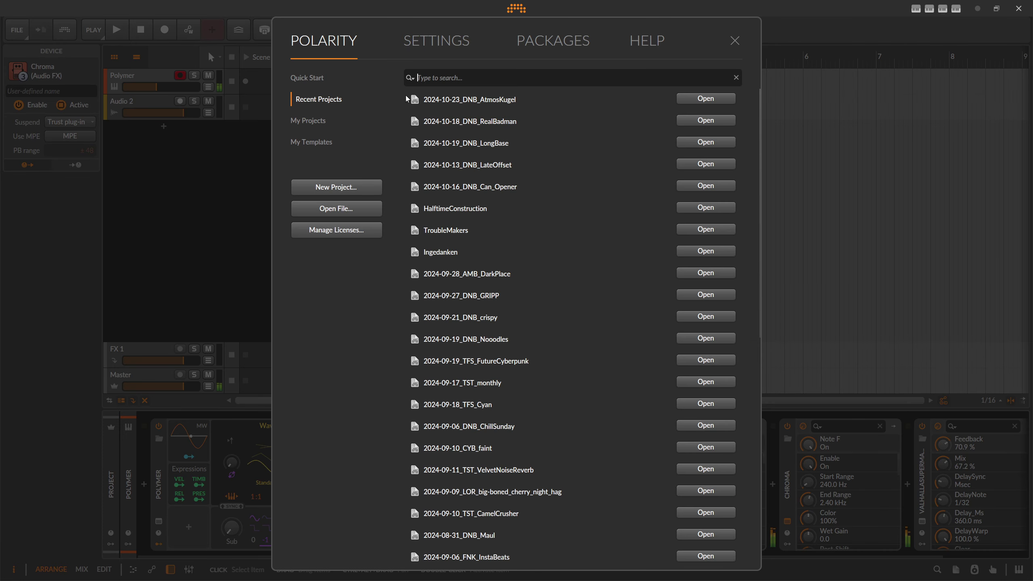
pyautogui.click(434, 46)
pyautogui.click(301, 121)
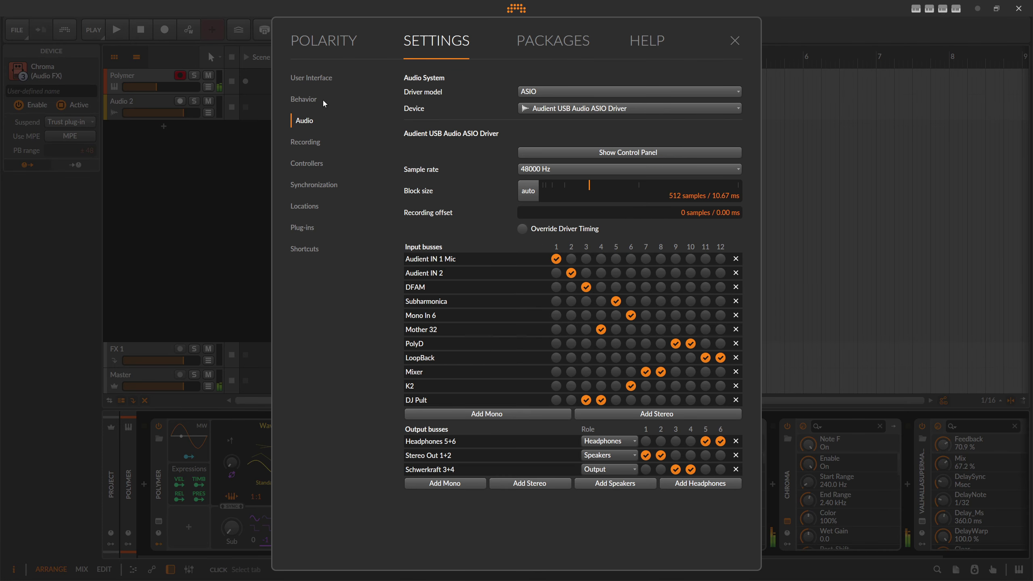